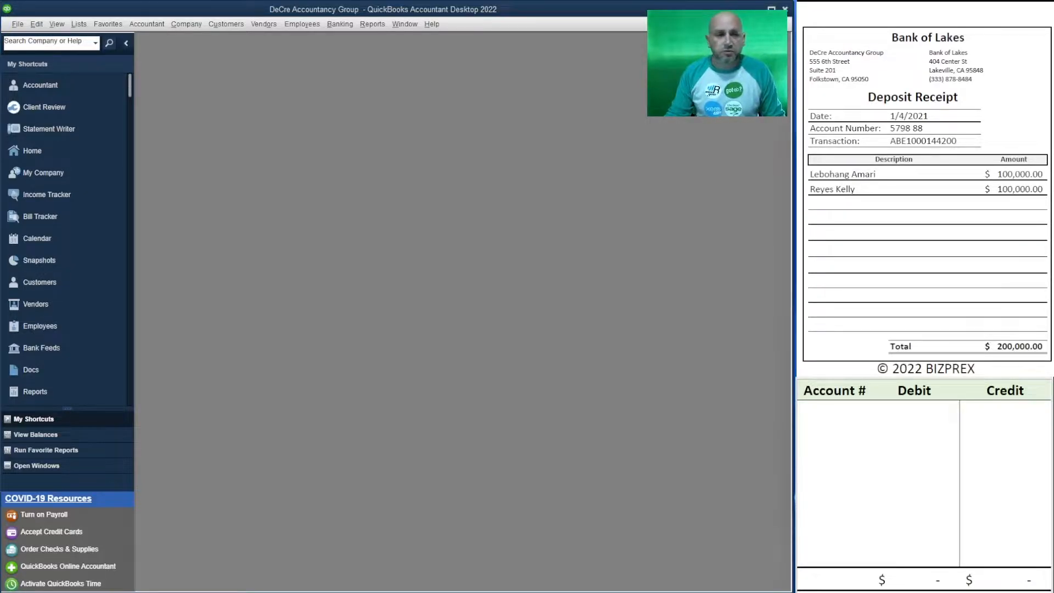
Step: Record account 10100 with a debit of 200,000 on the first line of the journal worksheet
left_click(826, 411)
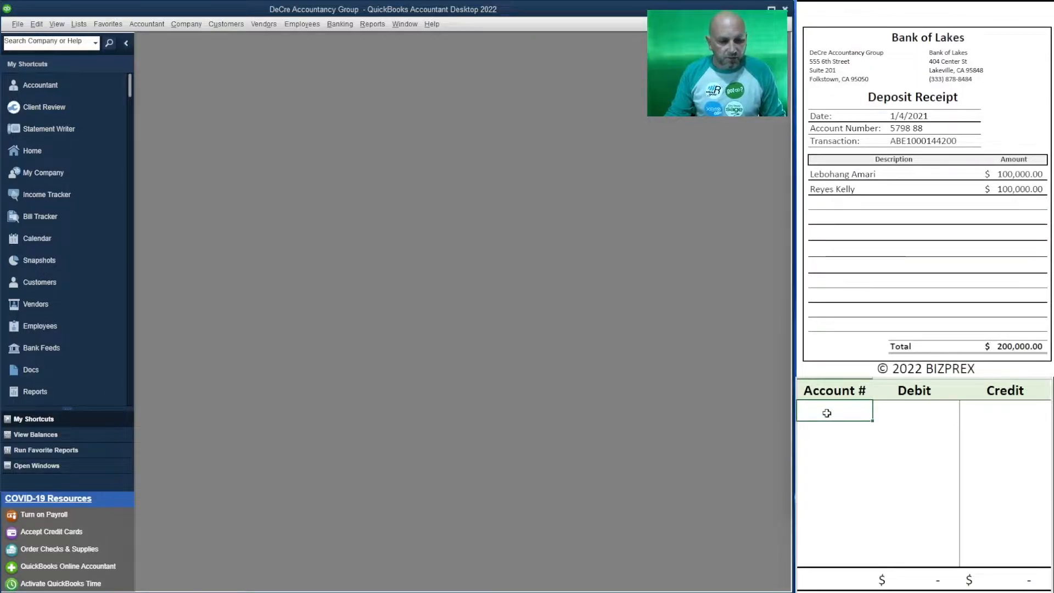
type("10100")
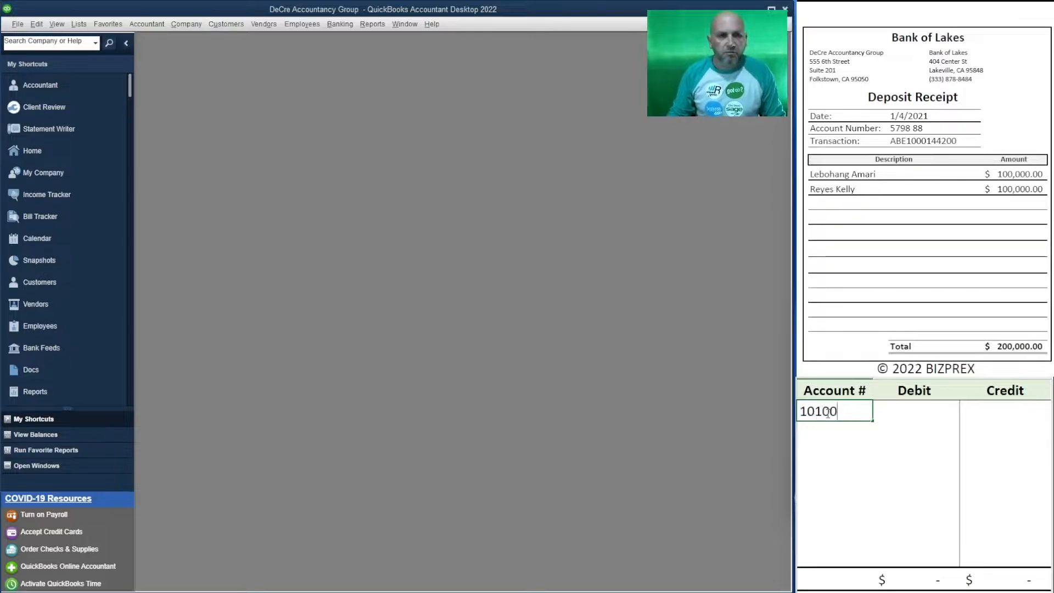
key("Tab")
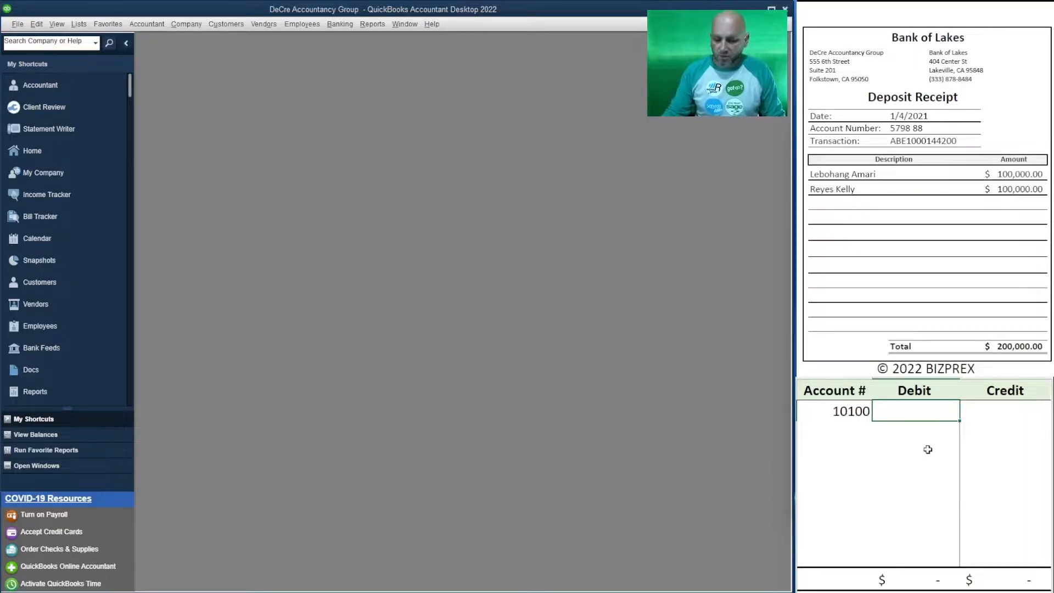
type("200")
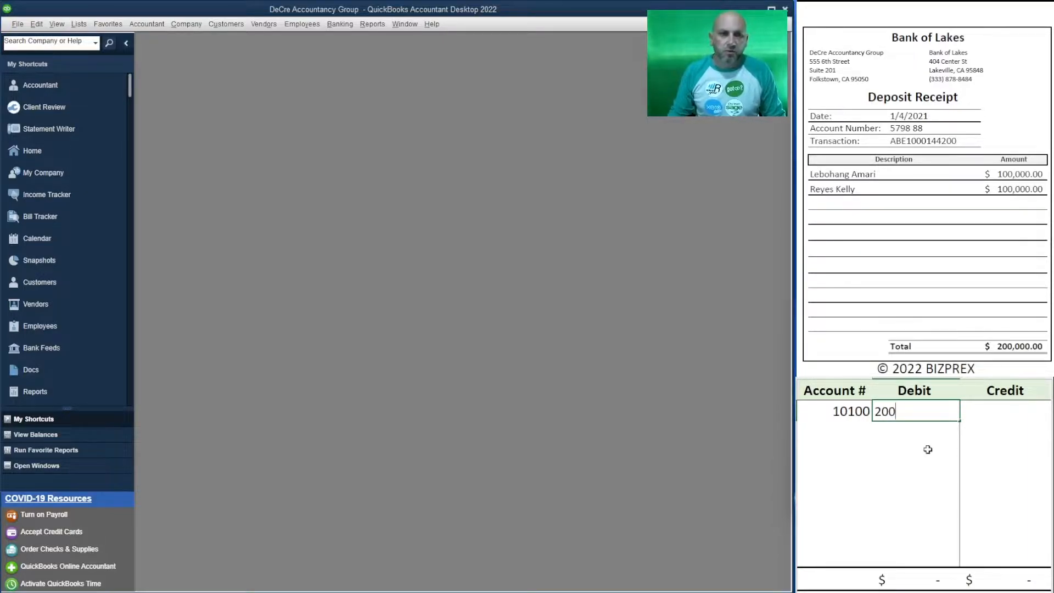
type("000")
key("Return")
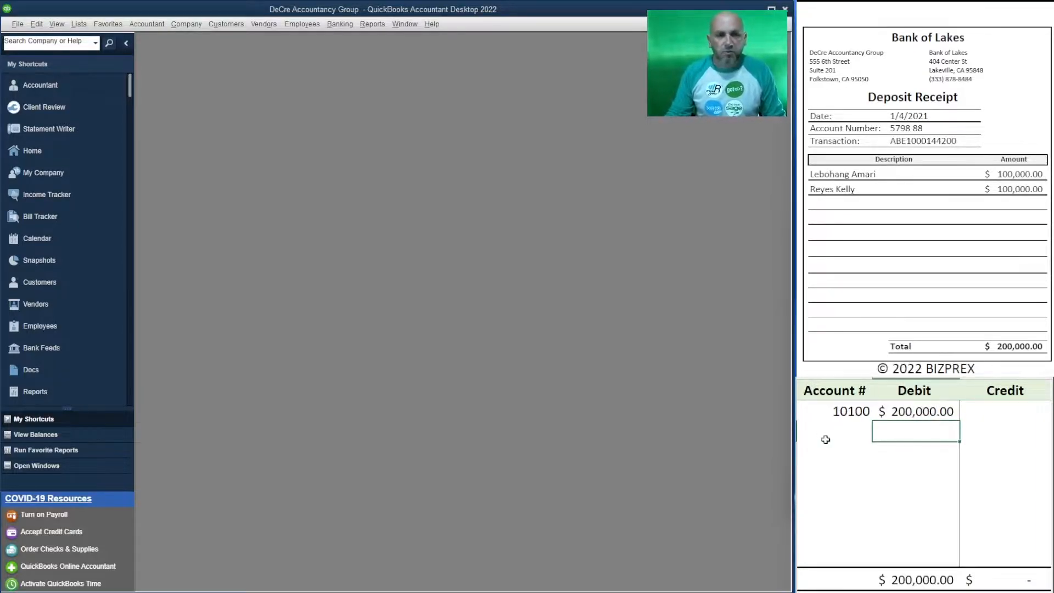
Step: Record account 30100 with a credit of 20,000 on the second line of the journal worksheet
left_click(847, 431)
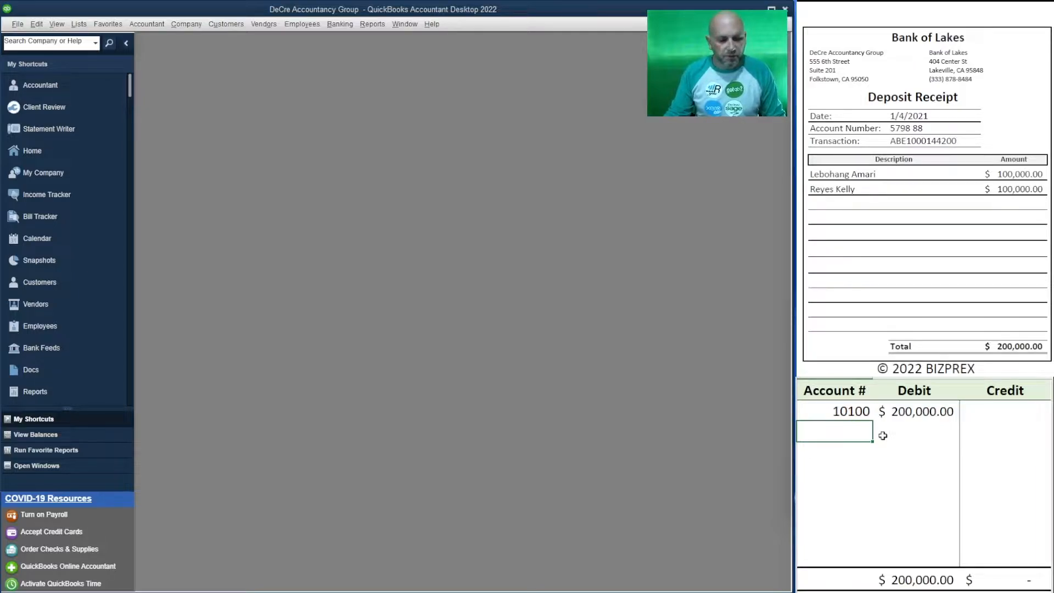
type("30100")
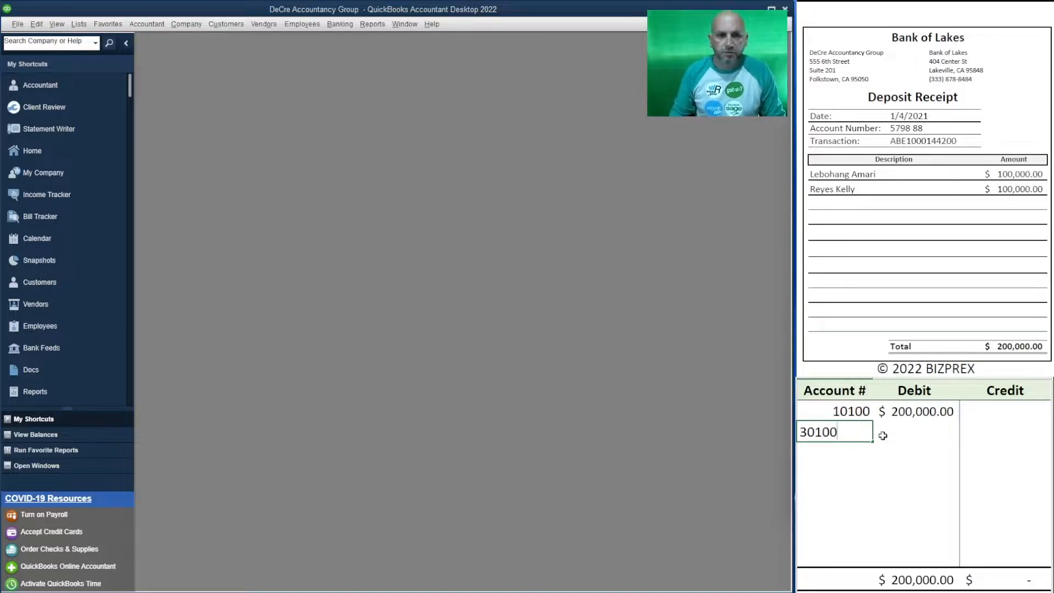
left_click(882, 435)
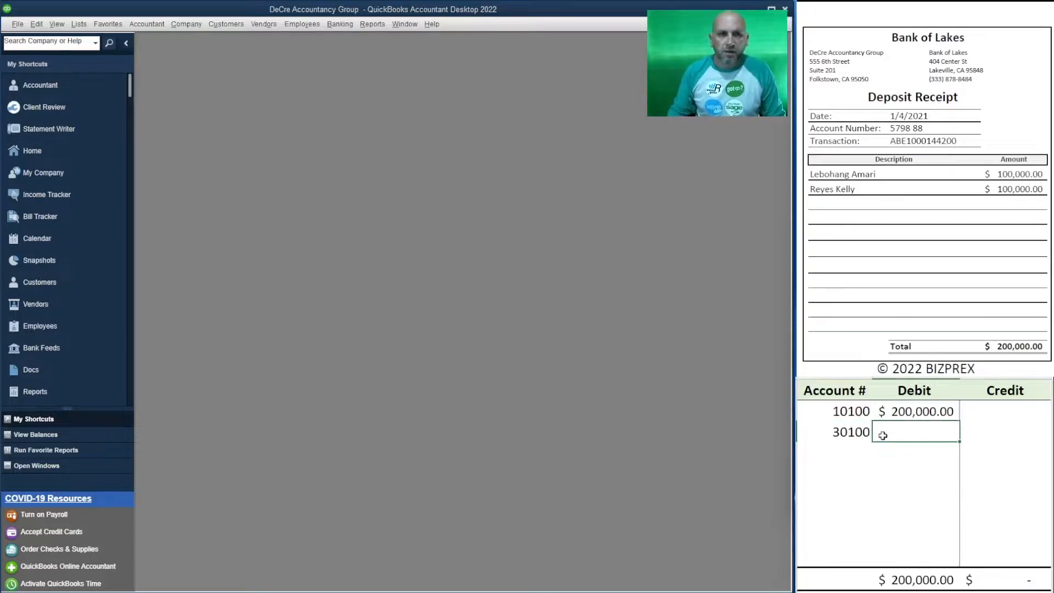
left_click(991, 429)
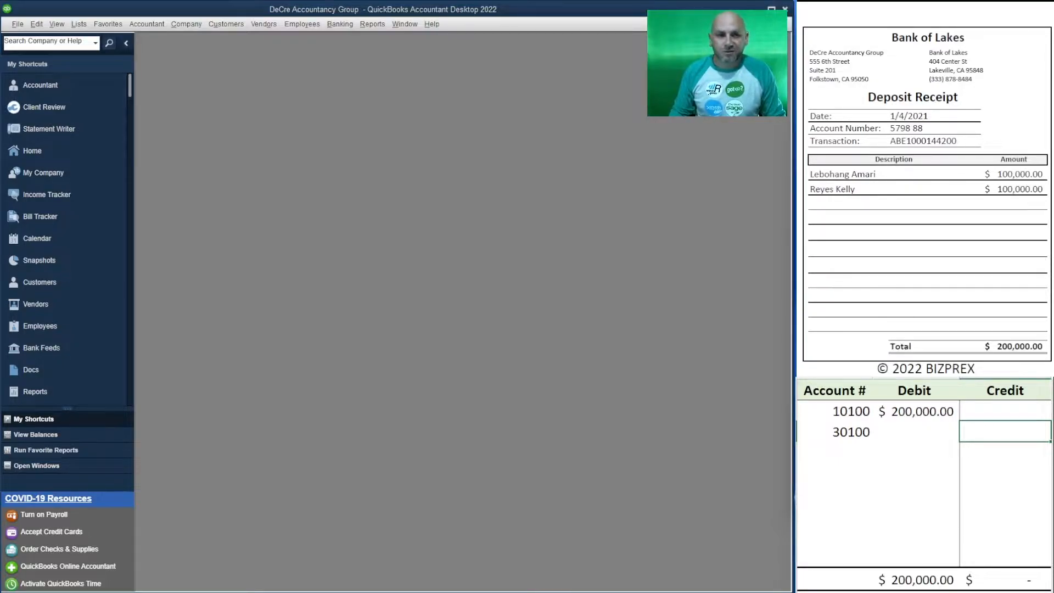
type("20000")
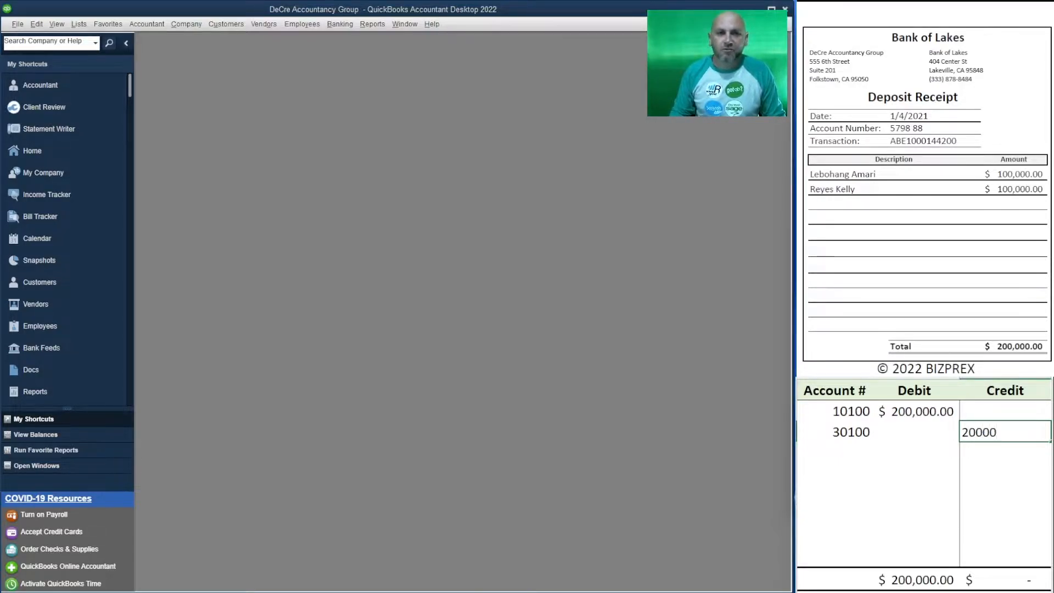
key("Return")
Step: Record account 27100 with a credit of 180,000 on the third line of the journal worksheet
key("Left")
key("Left")
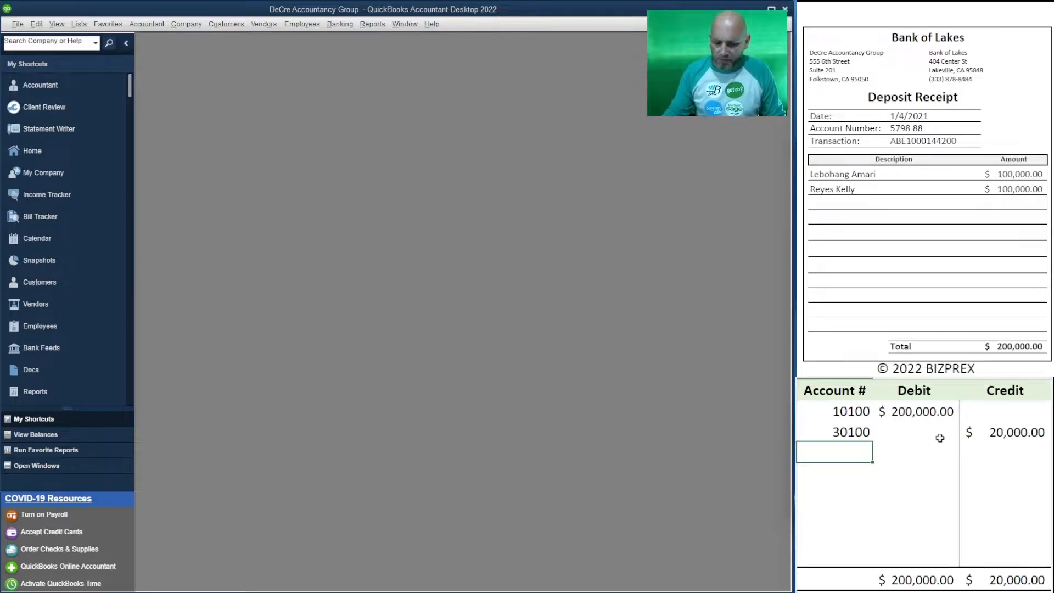
type("271")
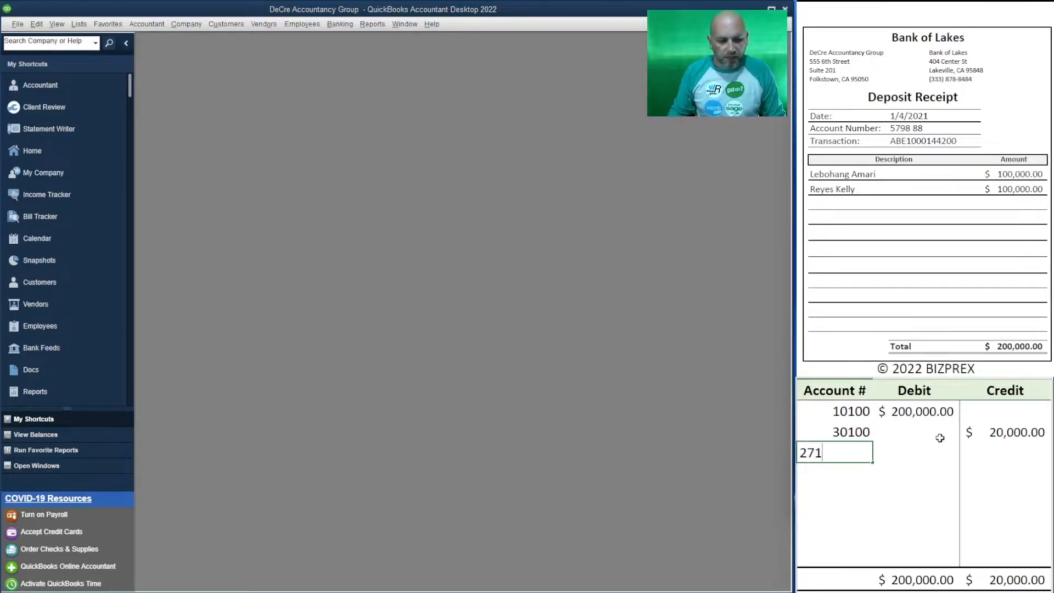
type("00")
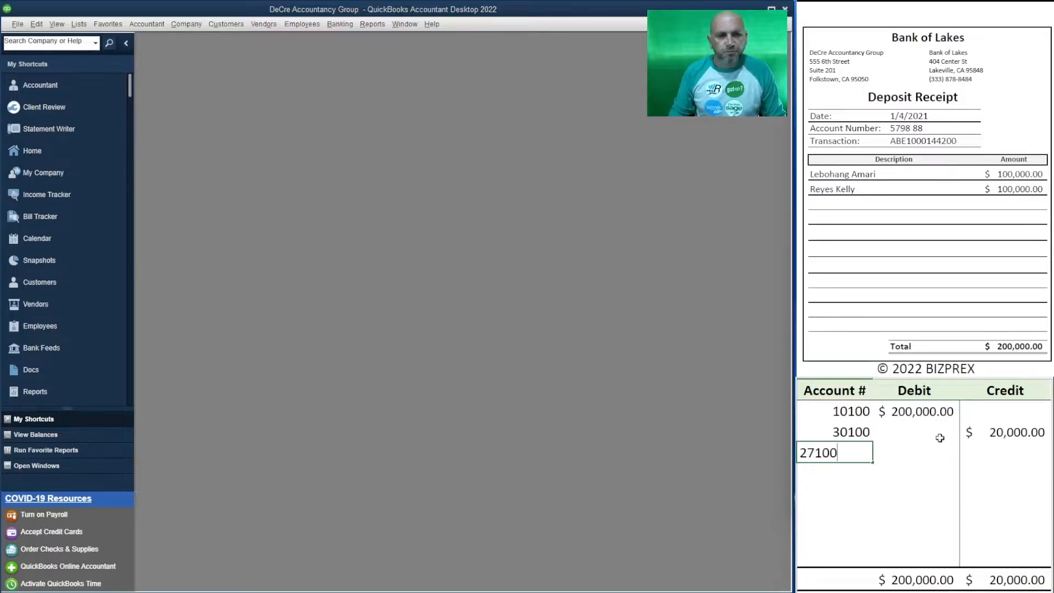
key("Tab")
key("Tab")
type("18")
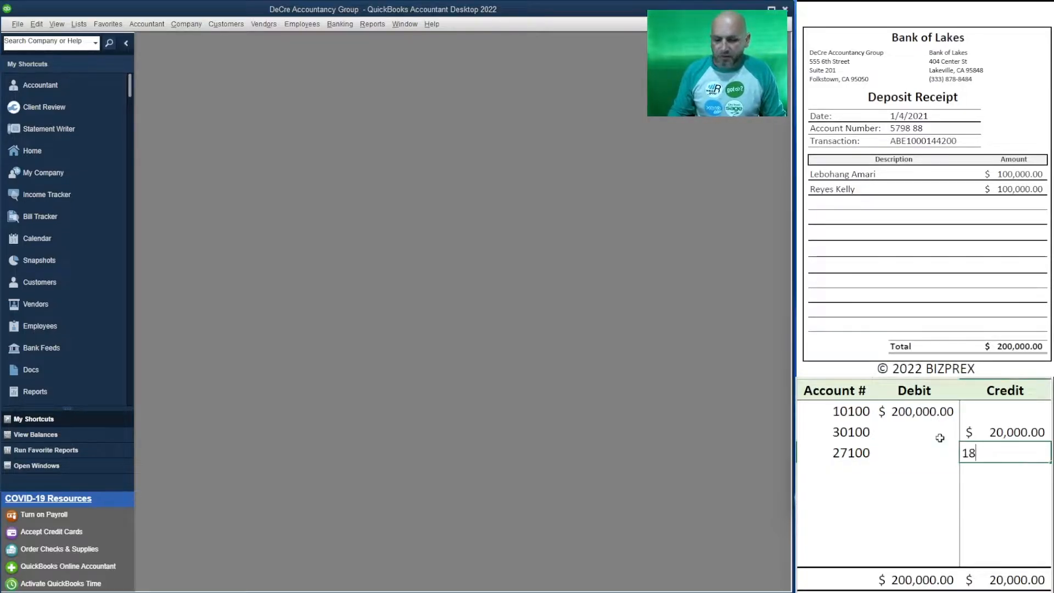
type("0,00000")
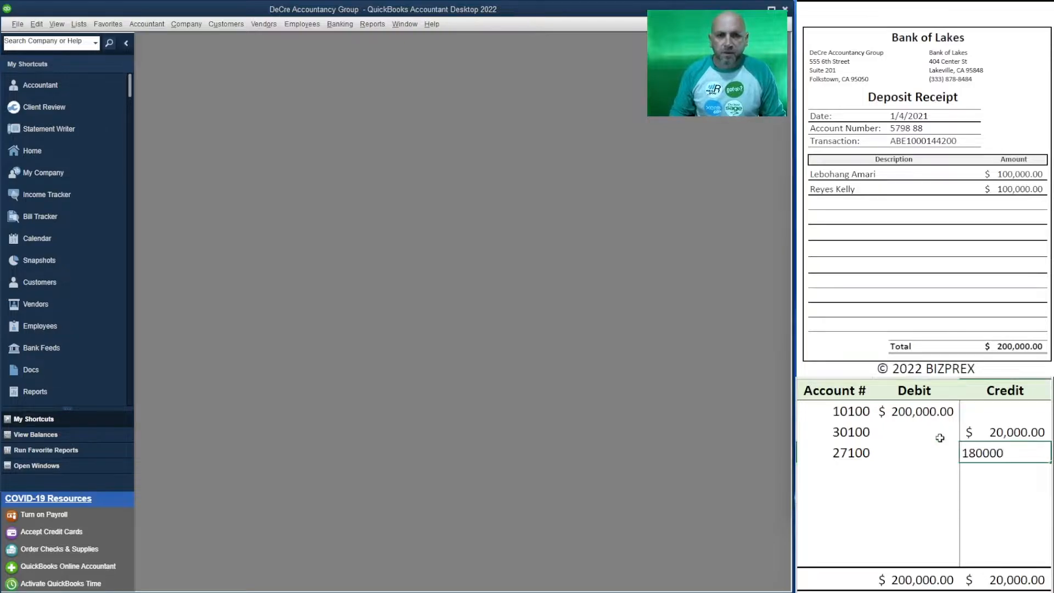
key("Return")
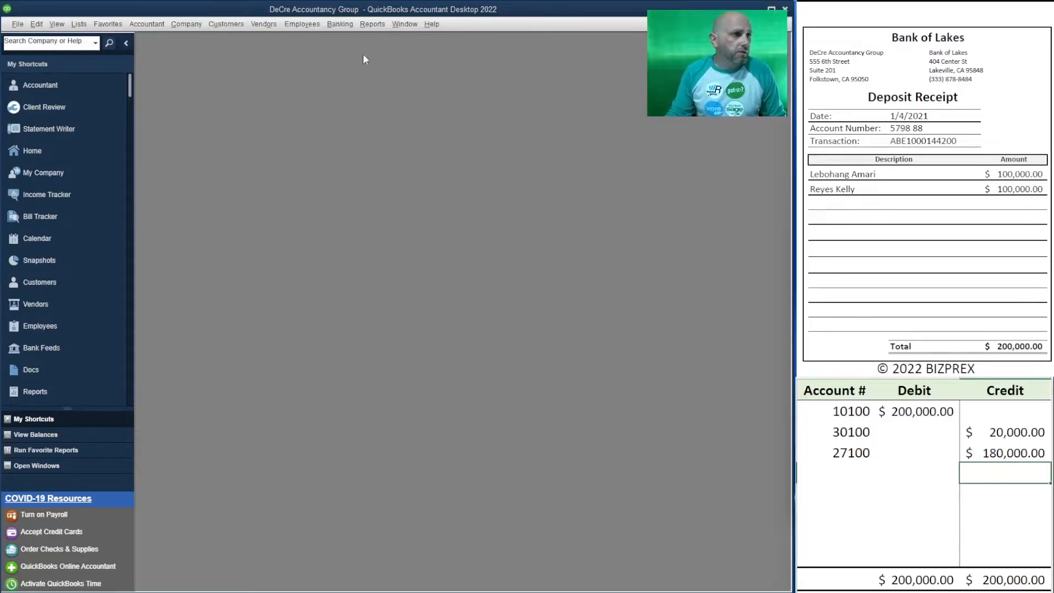
Step: Start a bank deposit in QuickBooks dated 01/04/2021 with the memo Funding 01
left_click(331, 29)
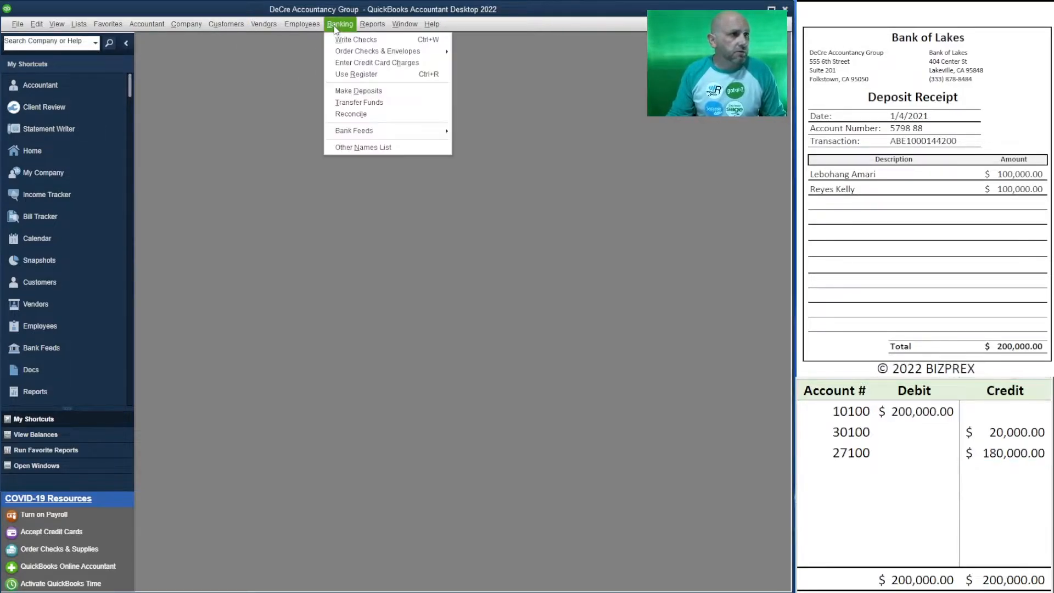
left_click(403, 96)
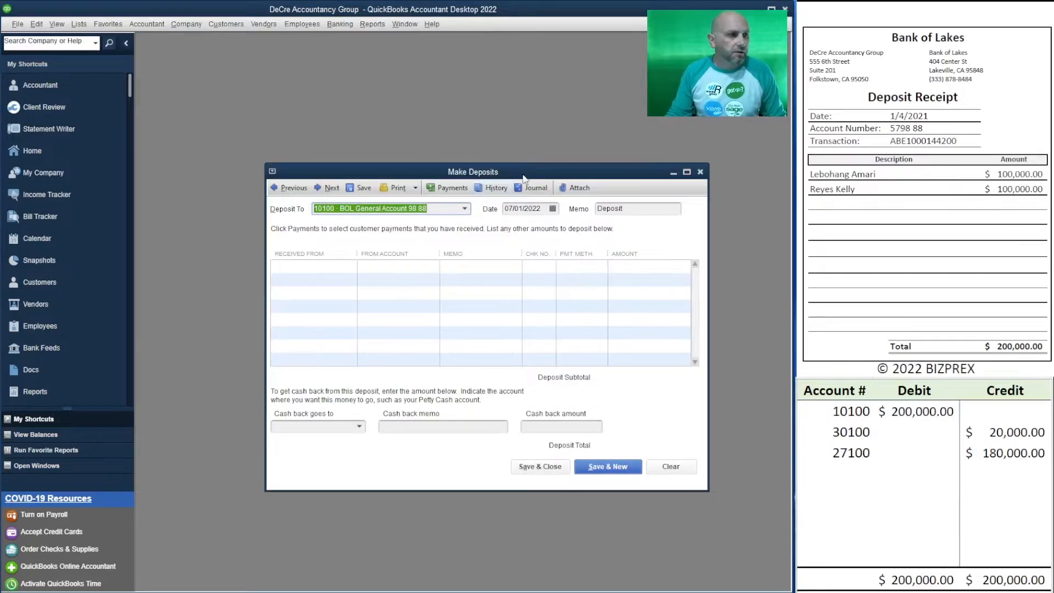
left_click_drag(522, 178, 484, 156)
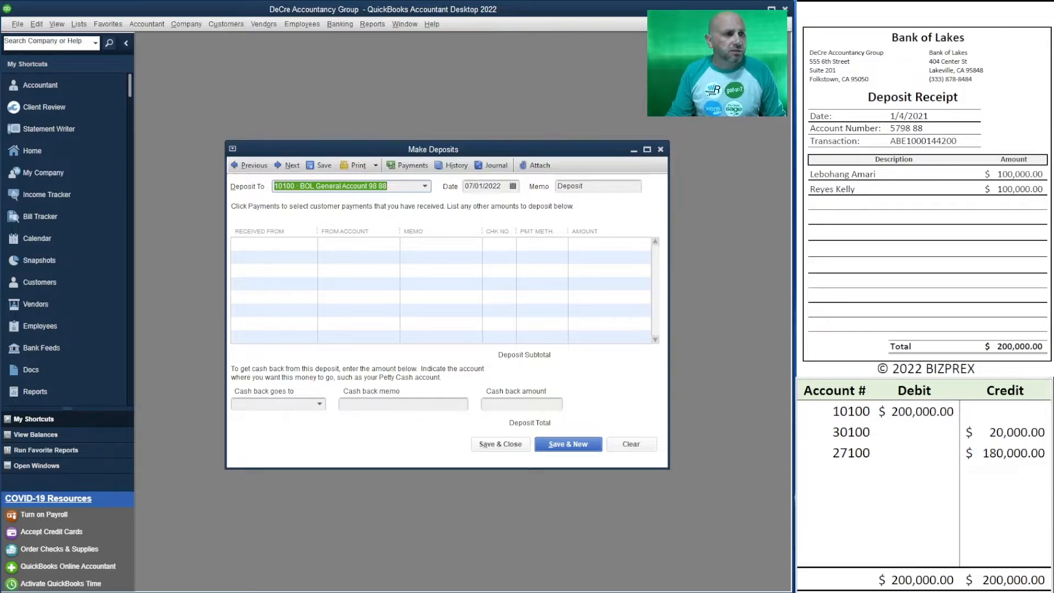
left_click(506, 186)
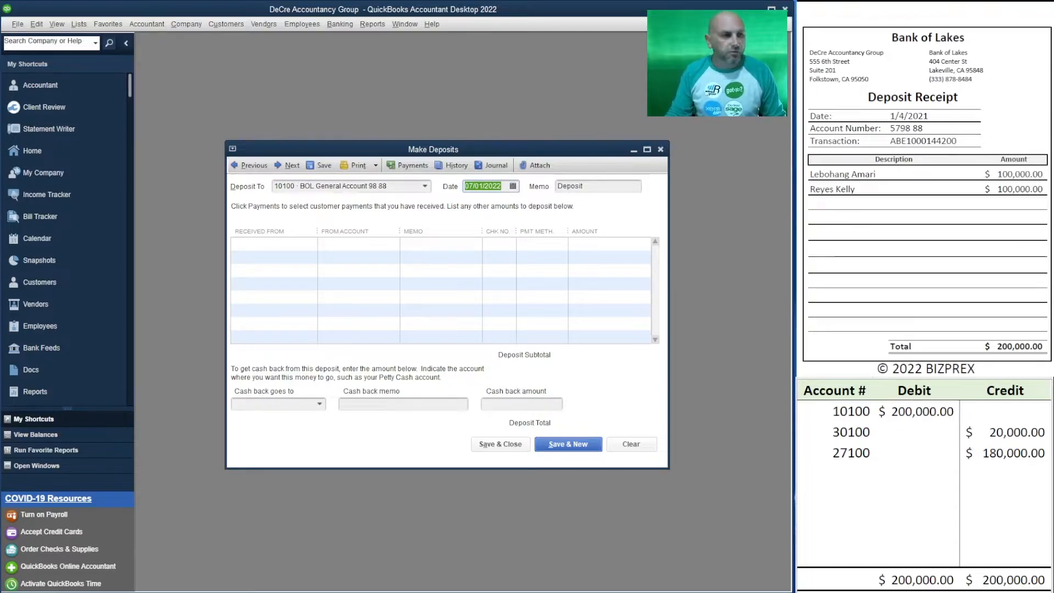
type("01/04")
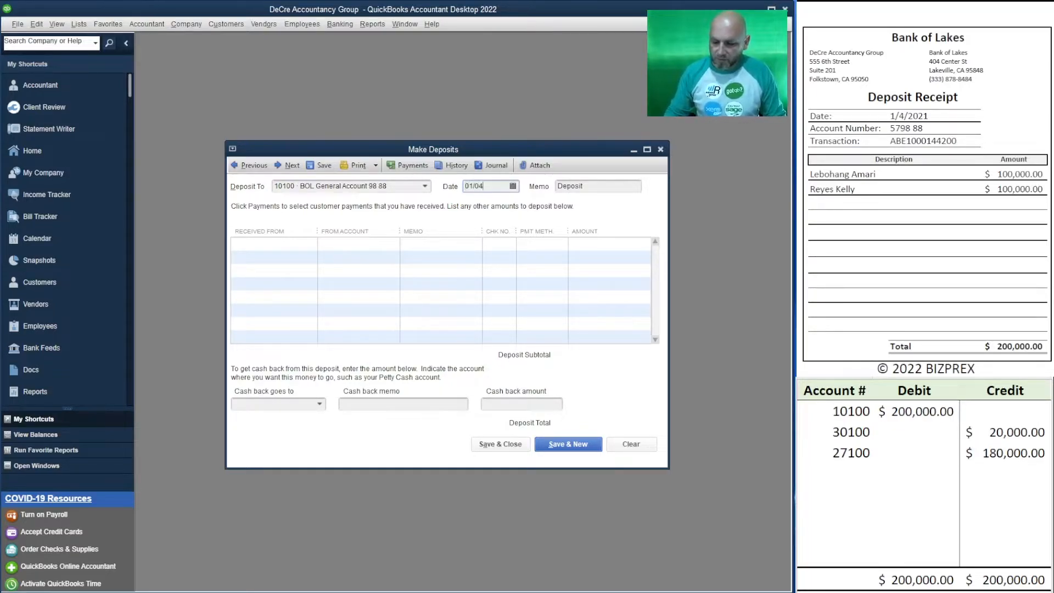
type("/2021")
key("Tab")
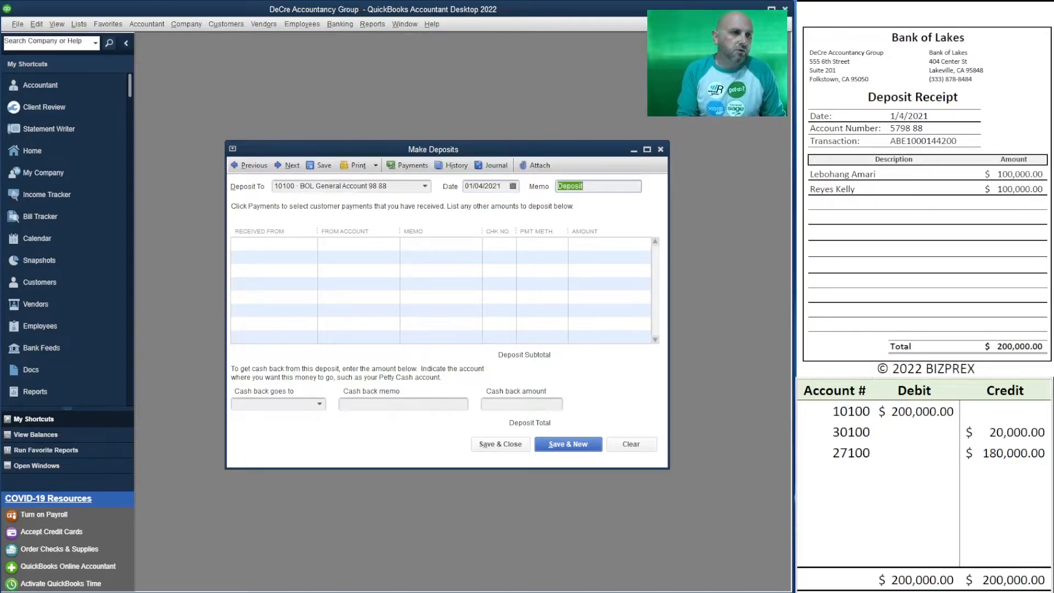
type("Funding")
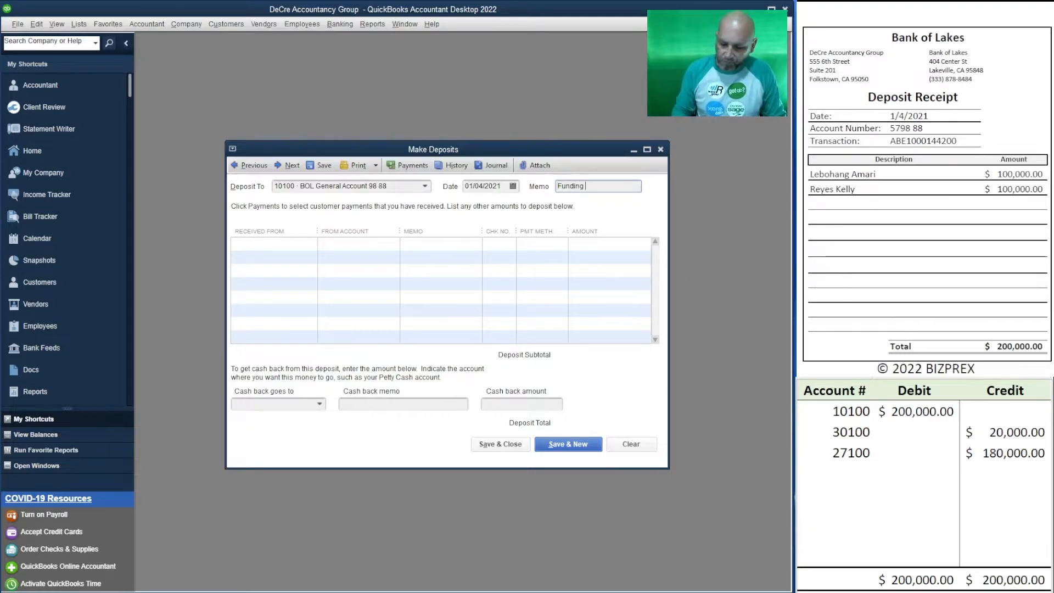
type(" 01")
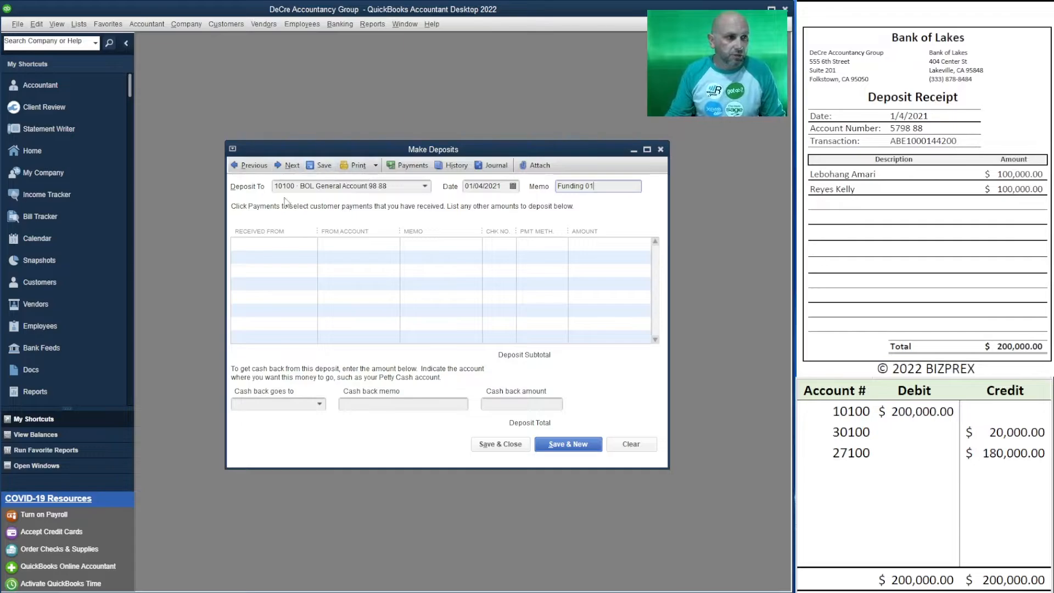
Step: Enter the receipt's two depositors, in order, as the payers on the first and second deposit lines
left_click(301, 244)
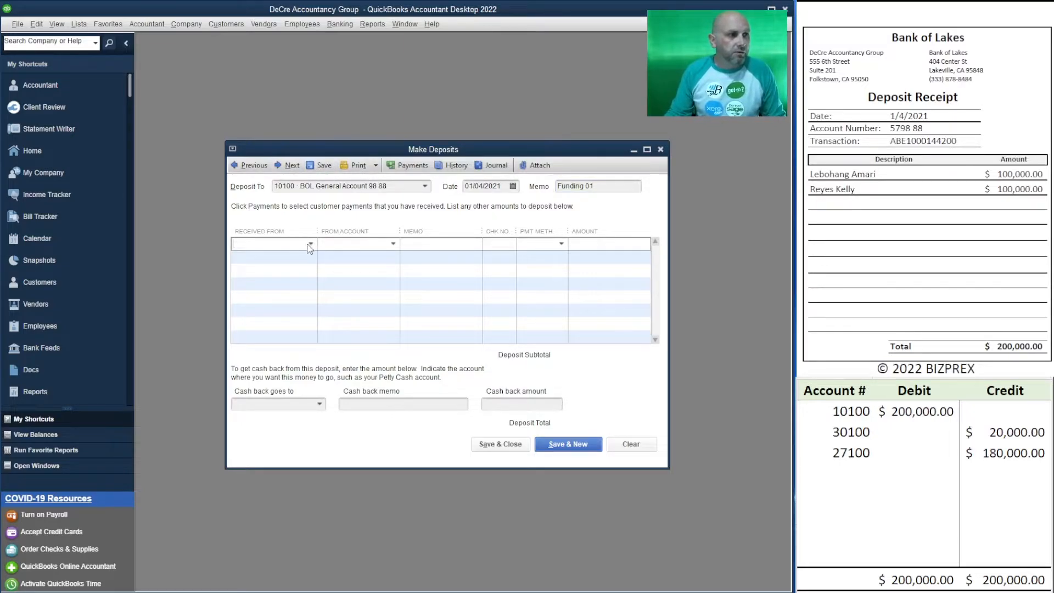
left_click(311, 245)
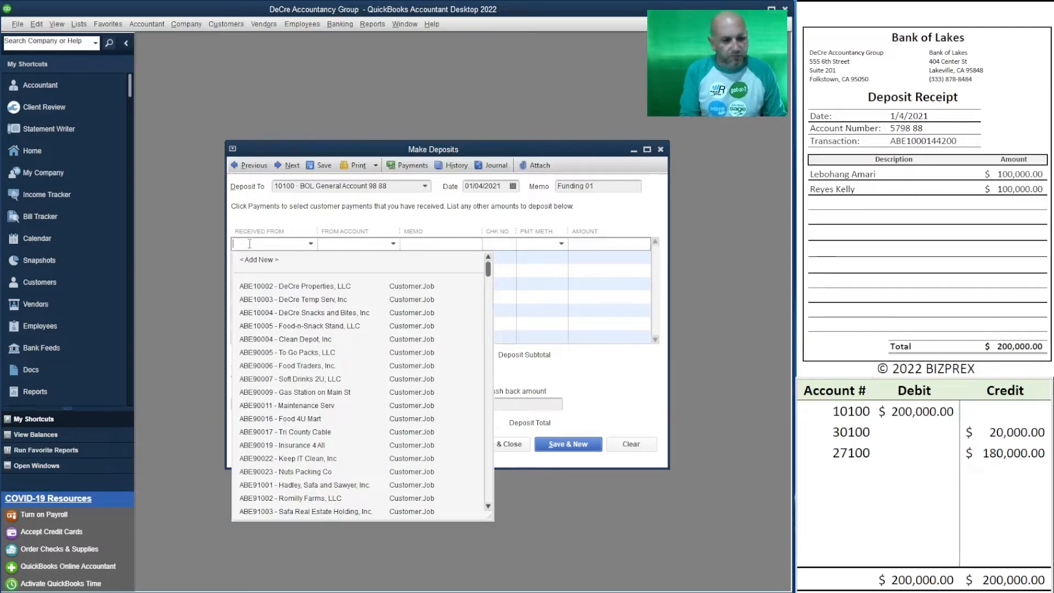
key("Tab")
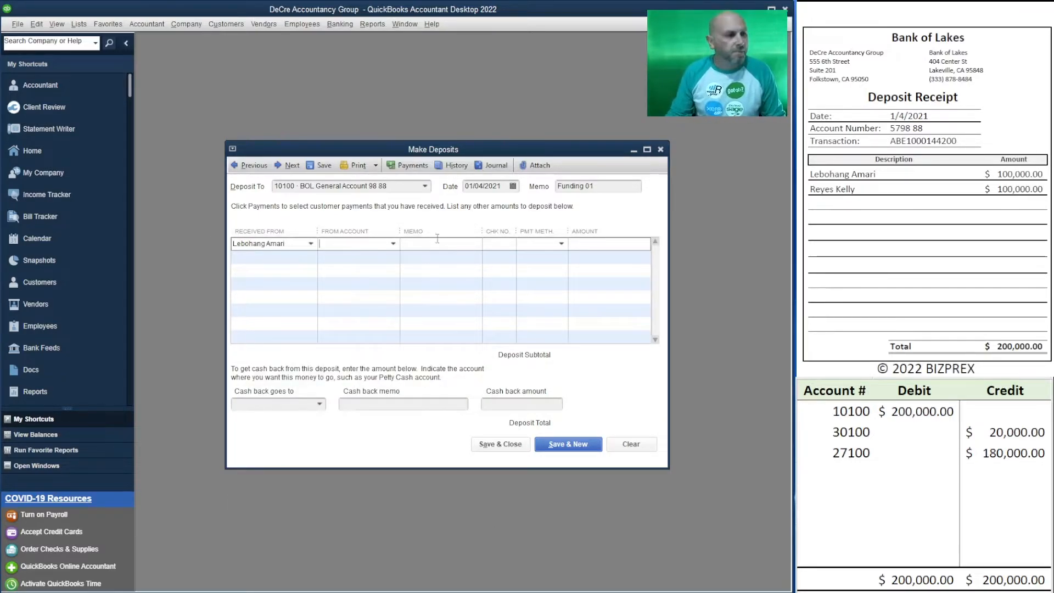
left_click(250, 259)
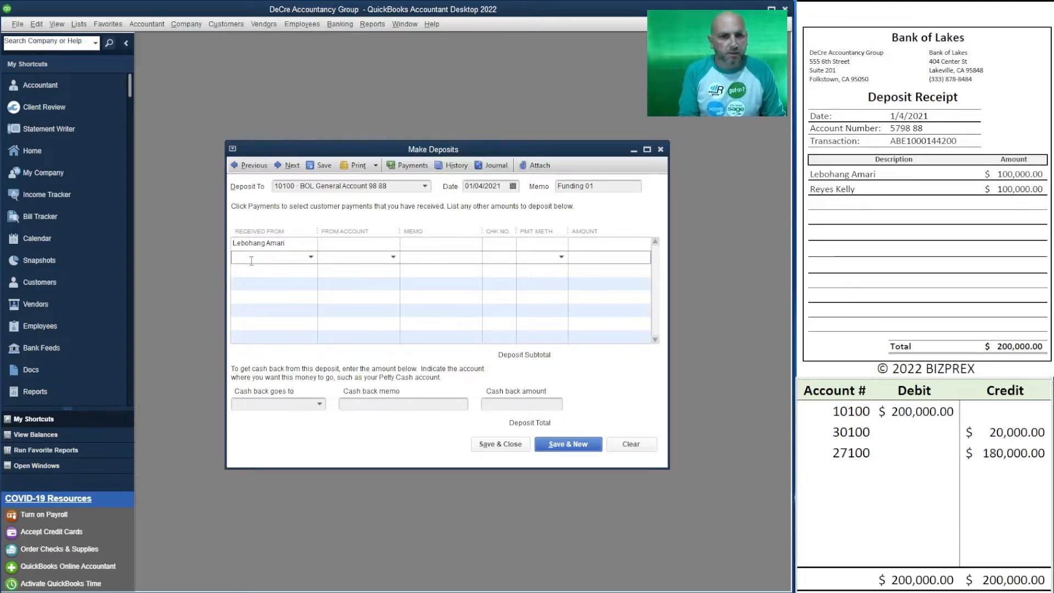
key("Tab")
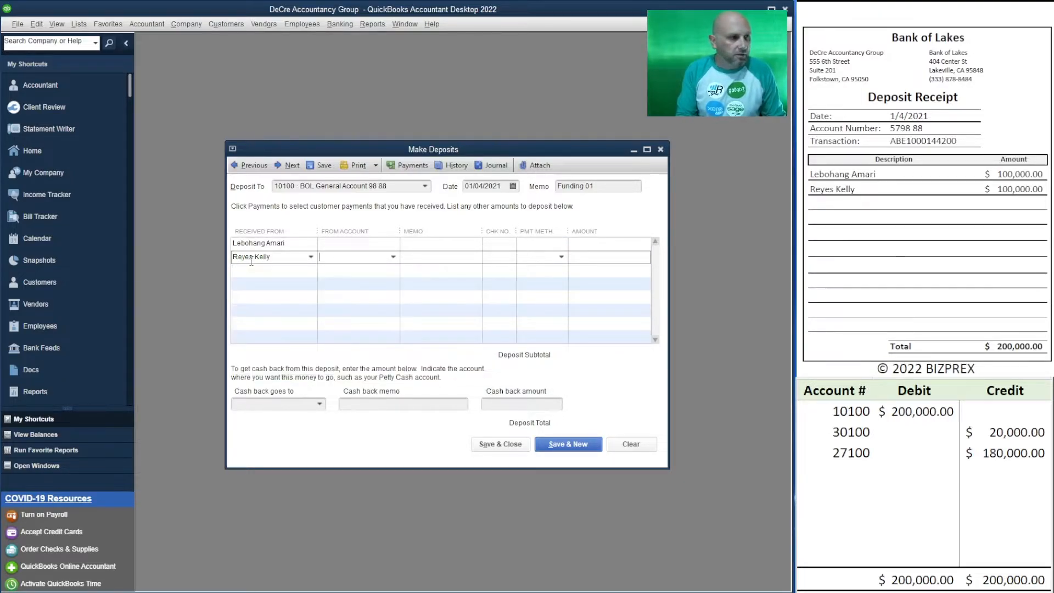
left_click(333, 243)
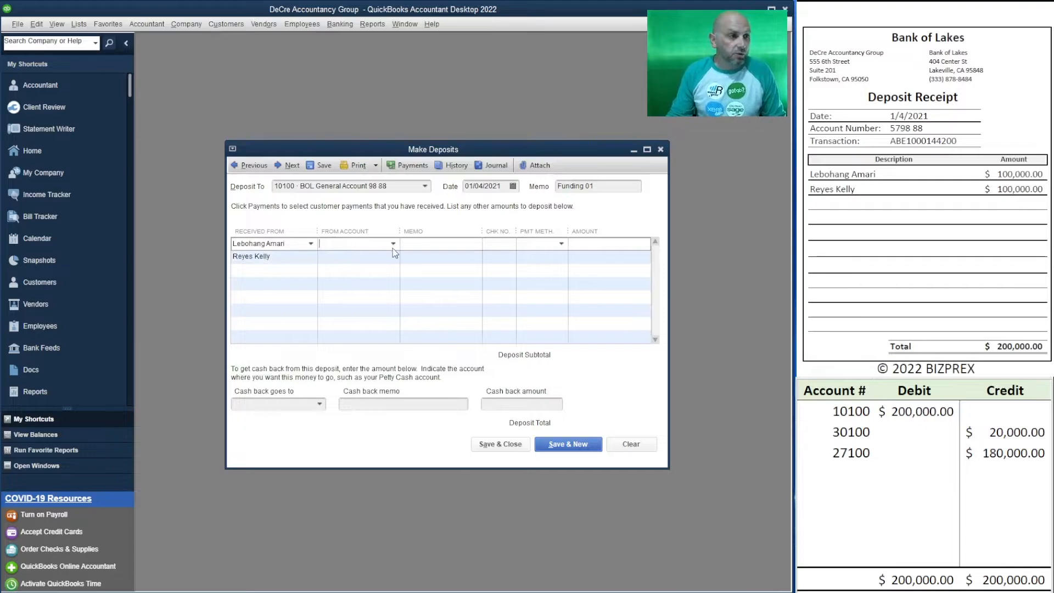
Step: Repeat the same two depositors, in the same order, as payers on the third and fourth deposit lines
left_click(249, 273)
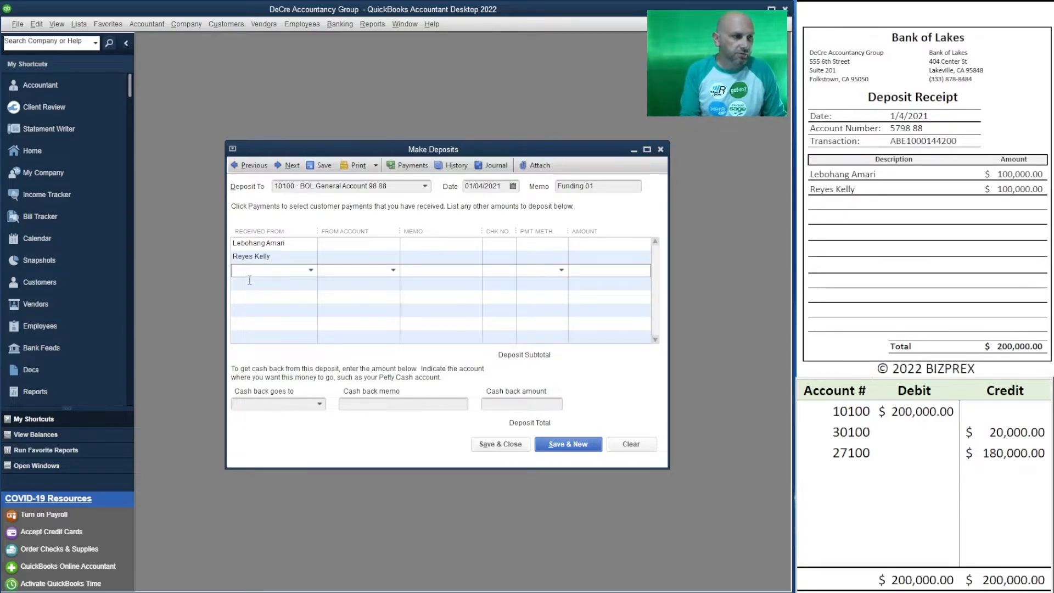
key("Tab")
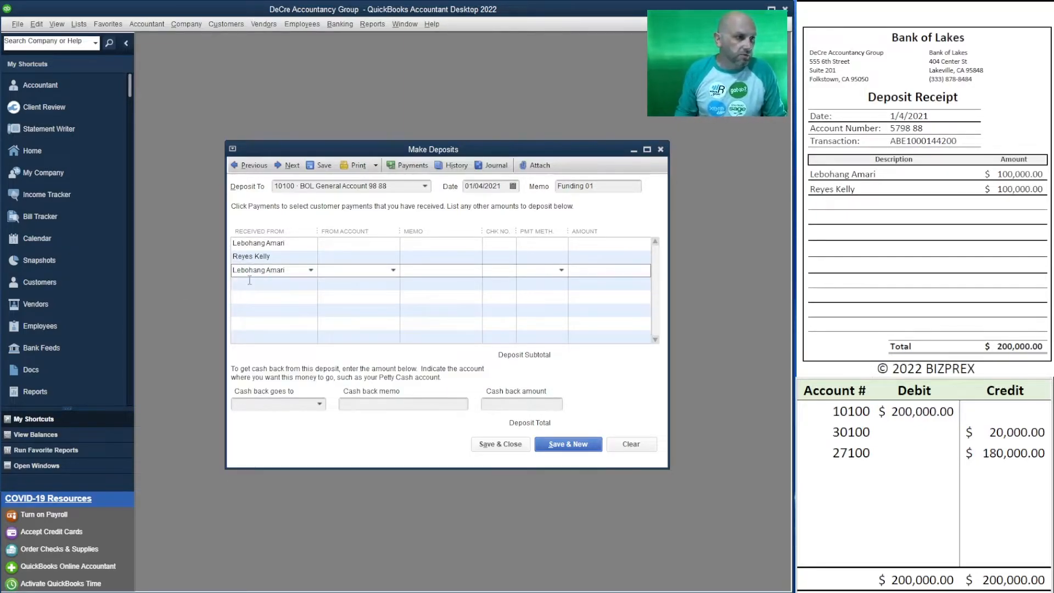
left_click(249, 282)
key("Tab")
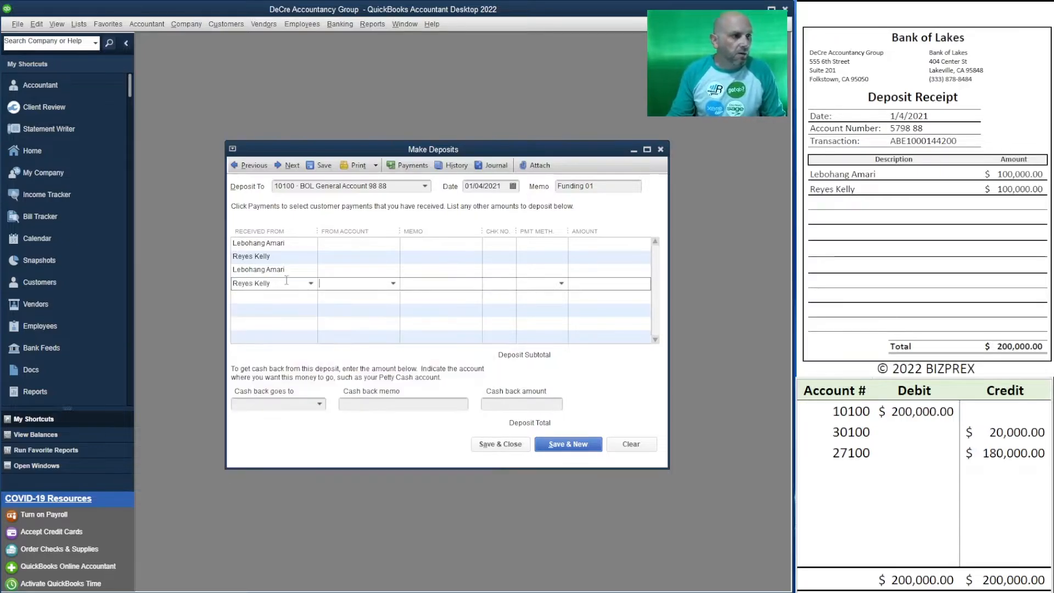
Step: Fill the first deposit line with account 30100 Capital Stock, memo 50%, payment method Check and amount 10,000
left_click(363, 245)
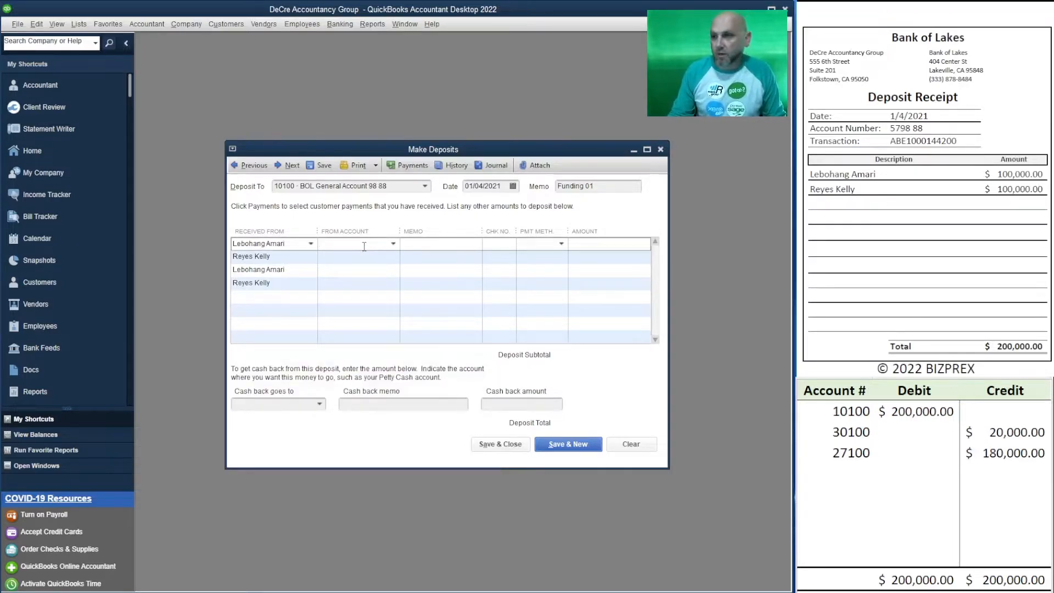
type("30100 · Capital Stock")
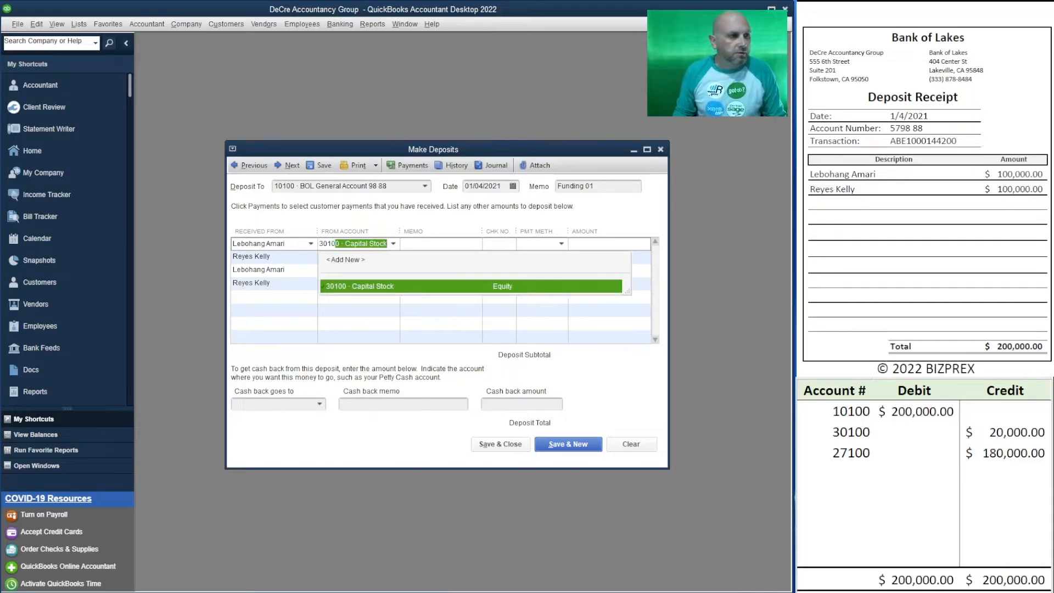
key("Tab")
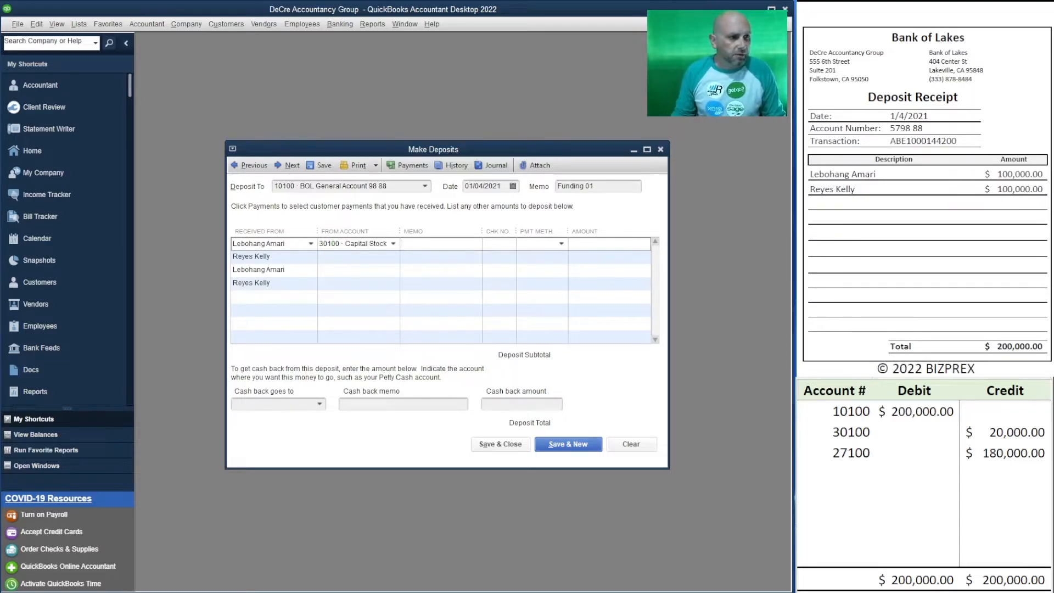
type("50%")
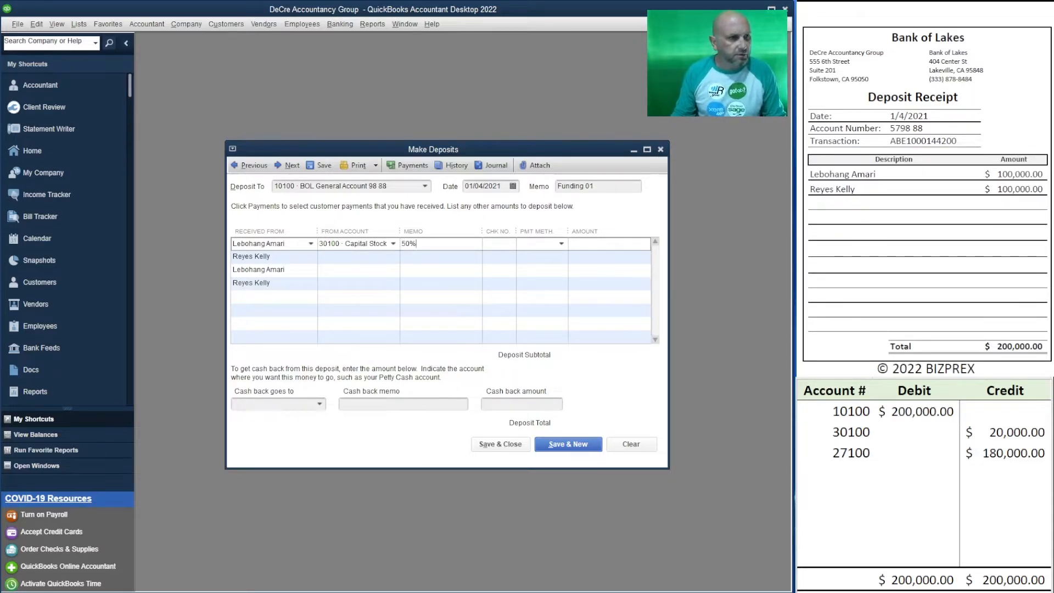
key("Tab")
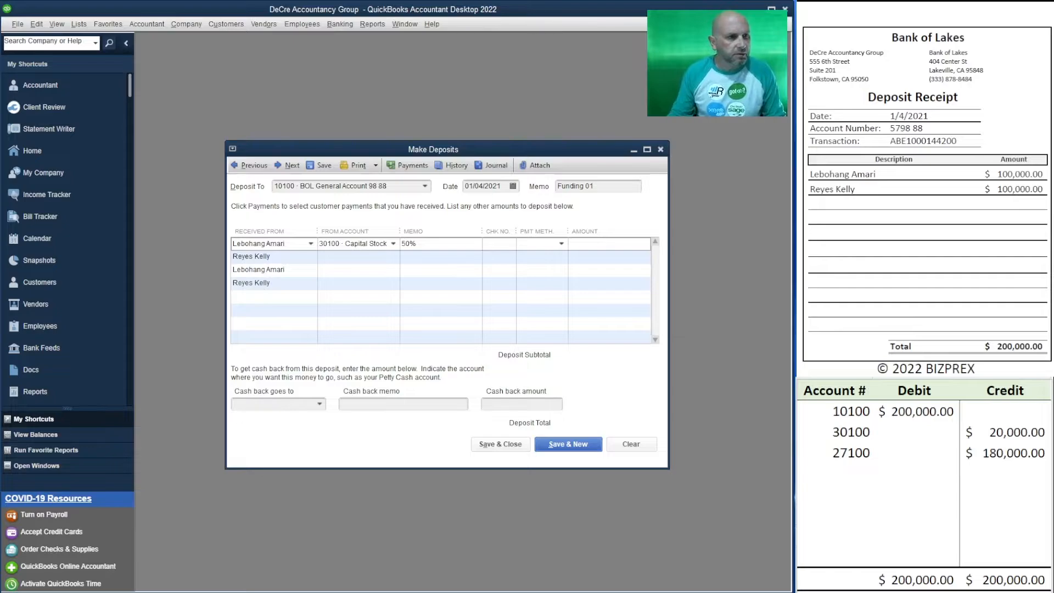
type("Cash")
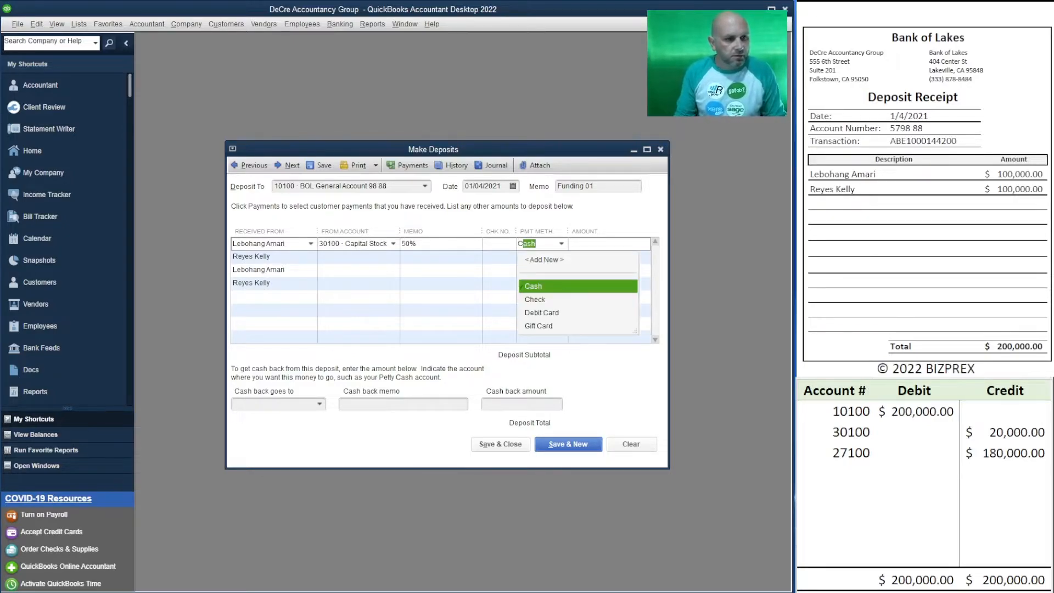
key("Down")
key("Tab")
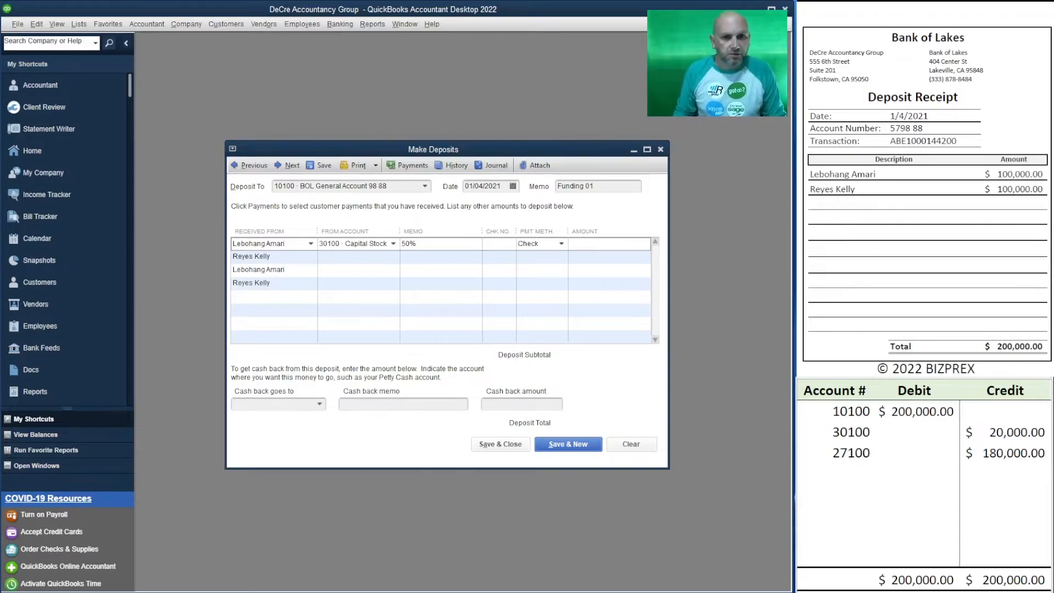
type("10000")
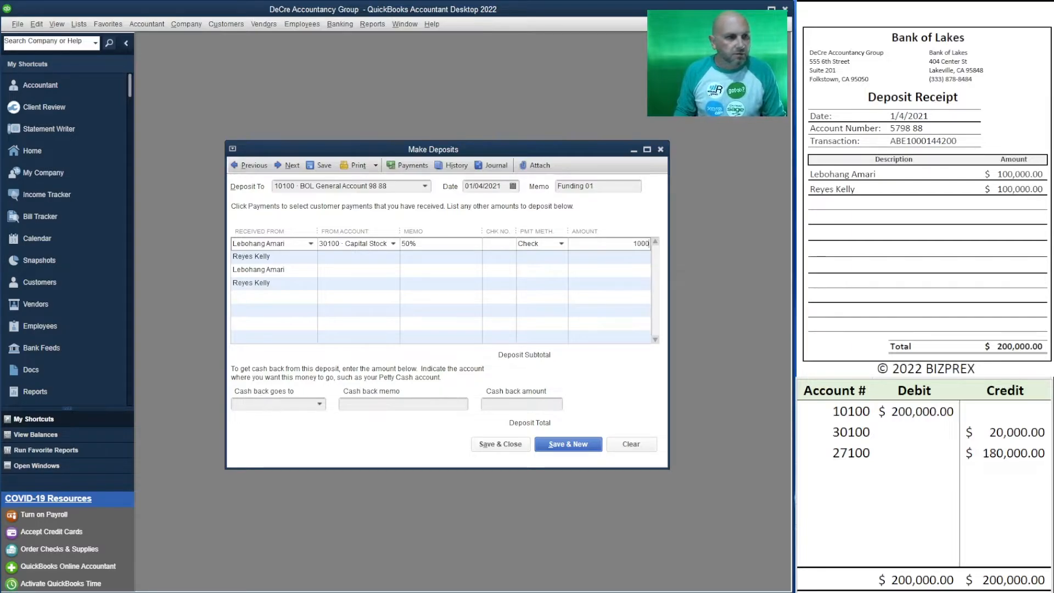
Step: Fill the second deposit line with account 30100 Capital Stock, memo 50%, payment method Check and amount 10,000
left_click(319, 258)
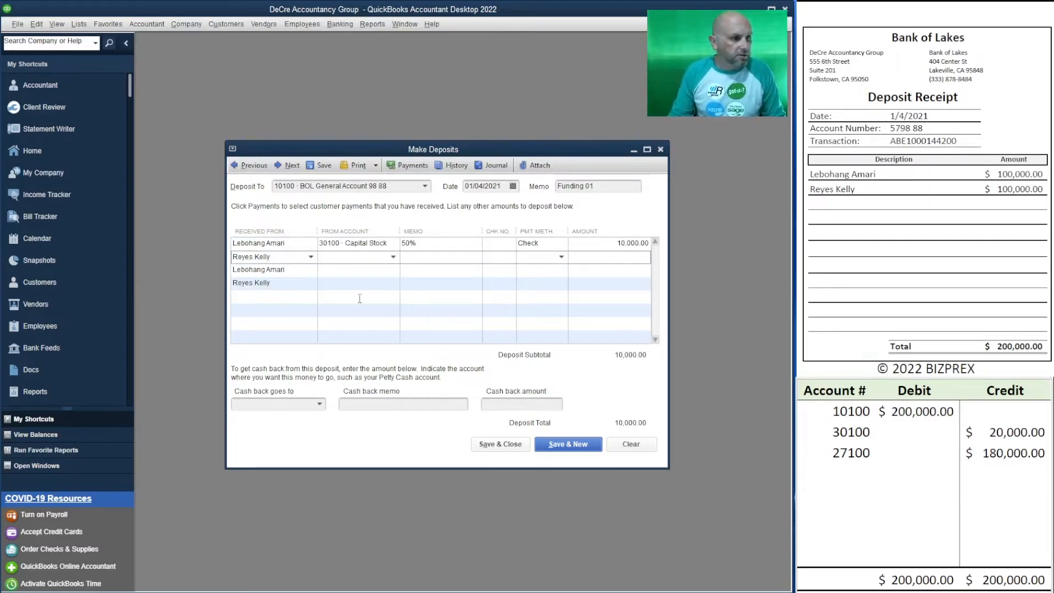
type("ck")
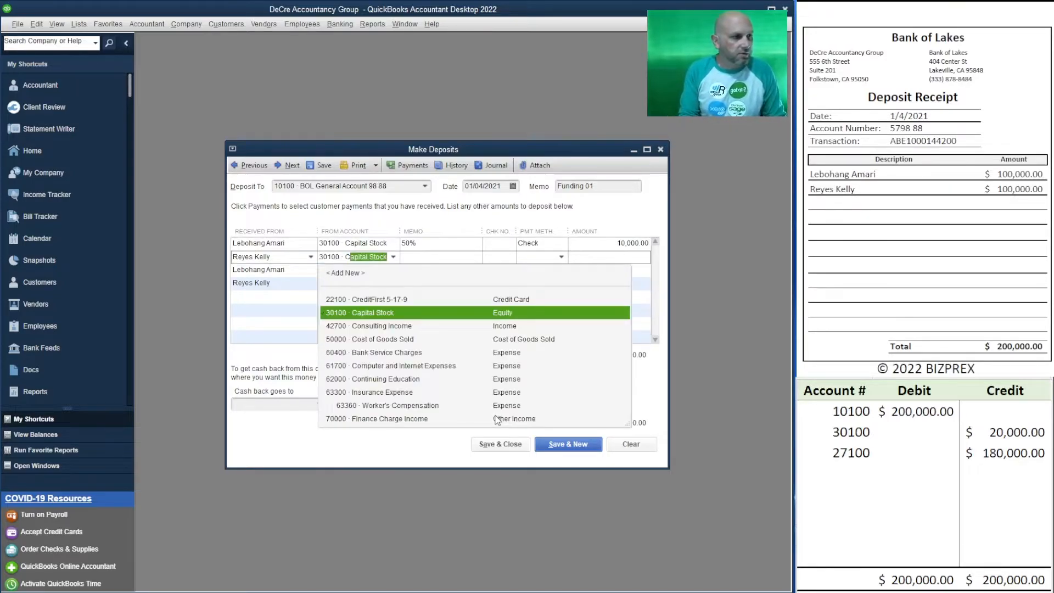
key("Tab")
type("50%")
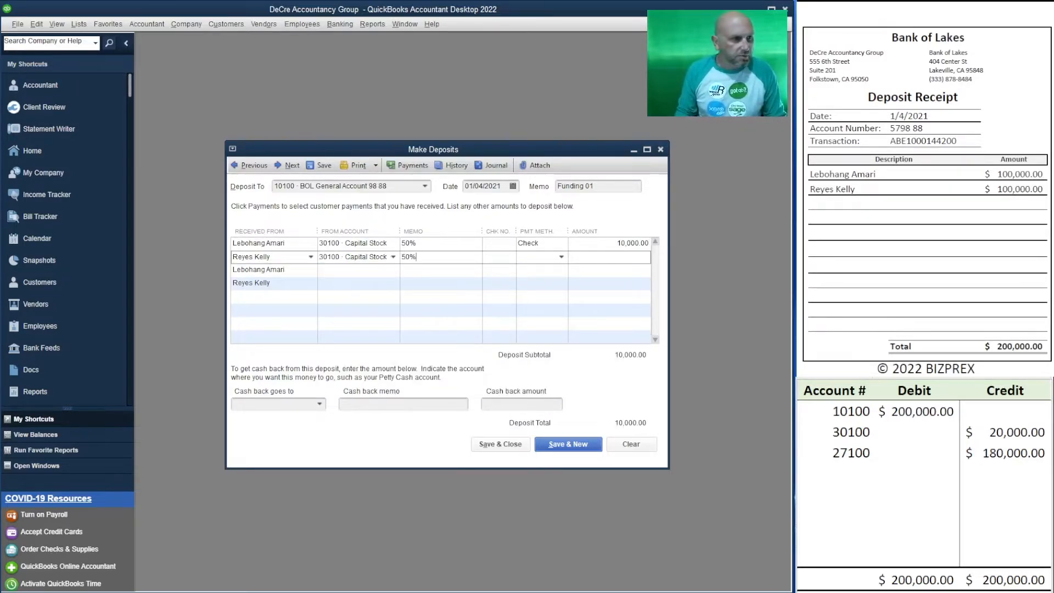
key("Tab")
type("Chek")
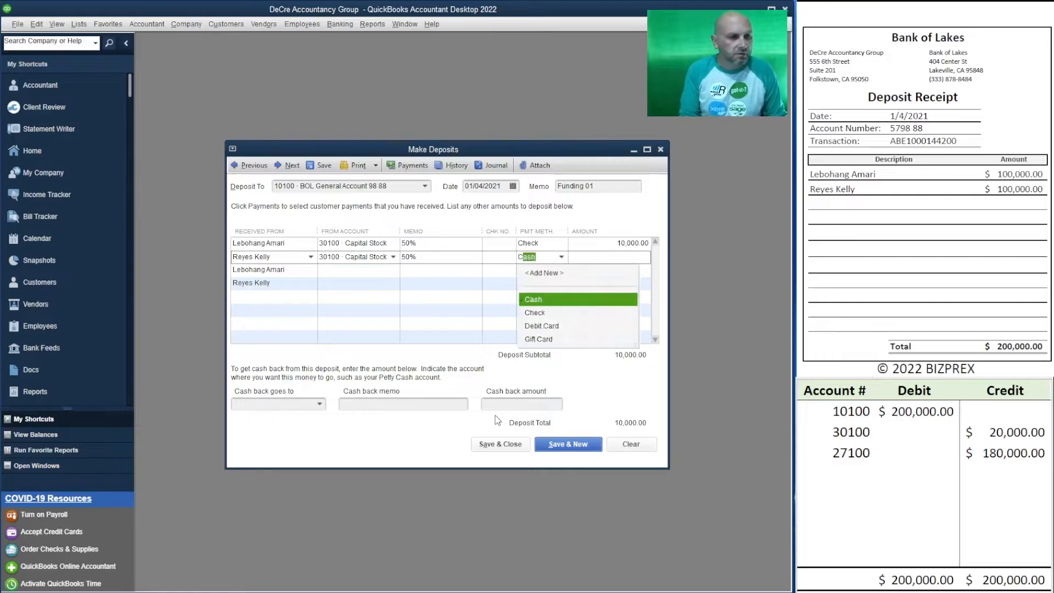
key("BackSpace")
key("Tab")
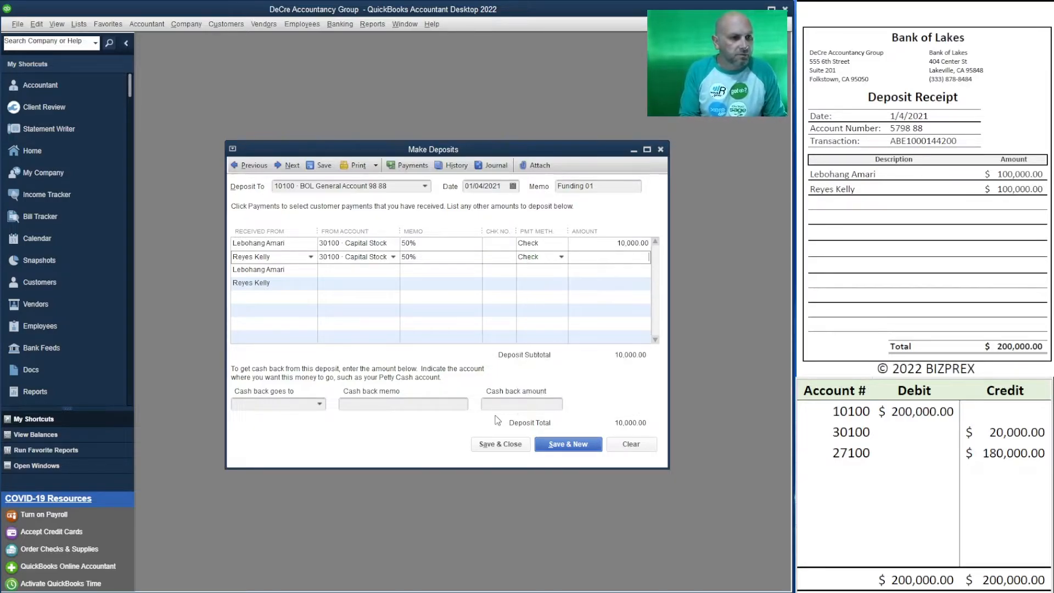
type("10000")
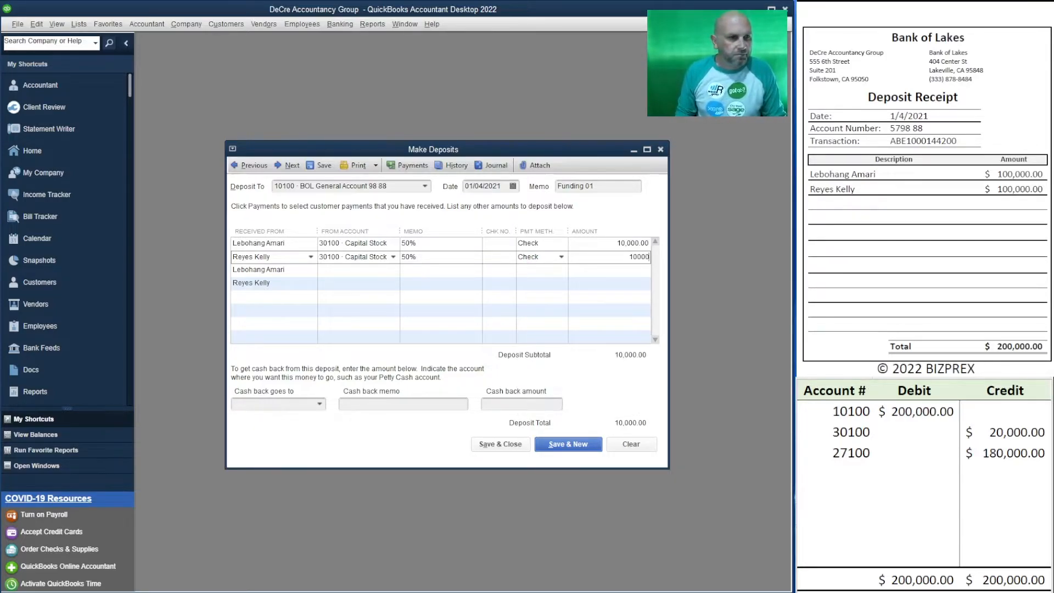
key("Tab")
Step: Extend the first deposit line's memo to read "50% / 10,000 shares"
left_click(459, 243)
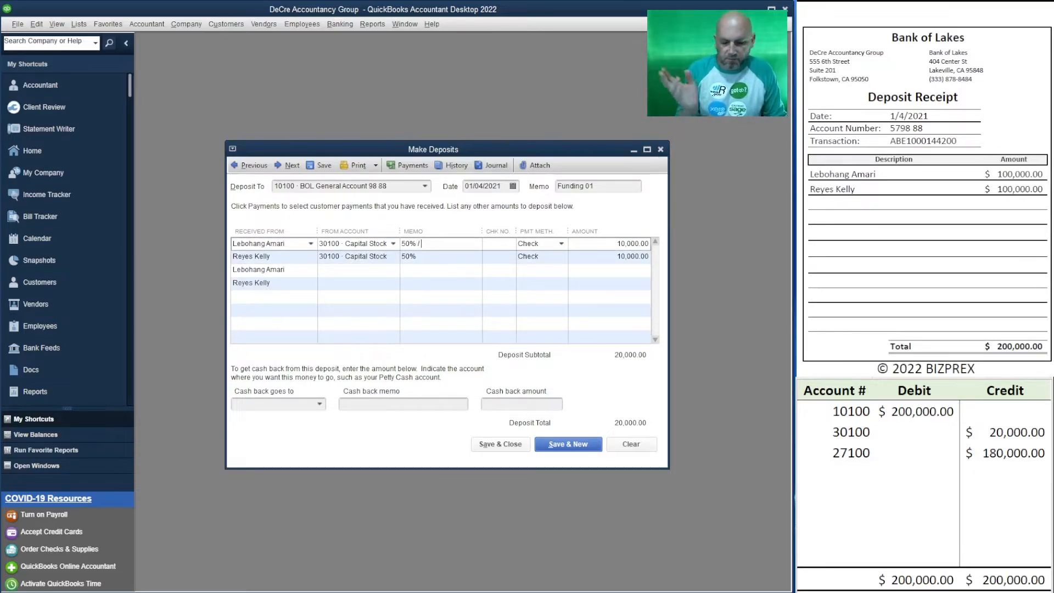
type("/ 1000")
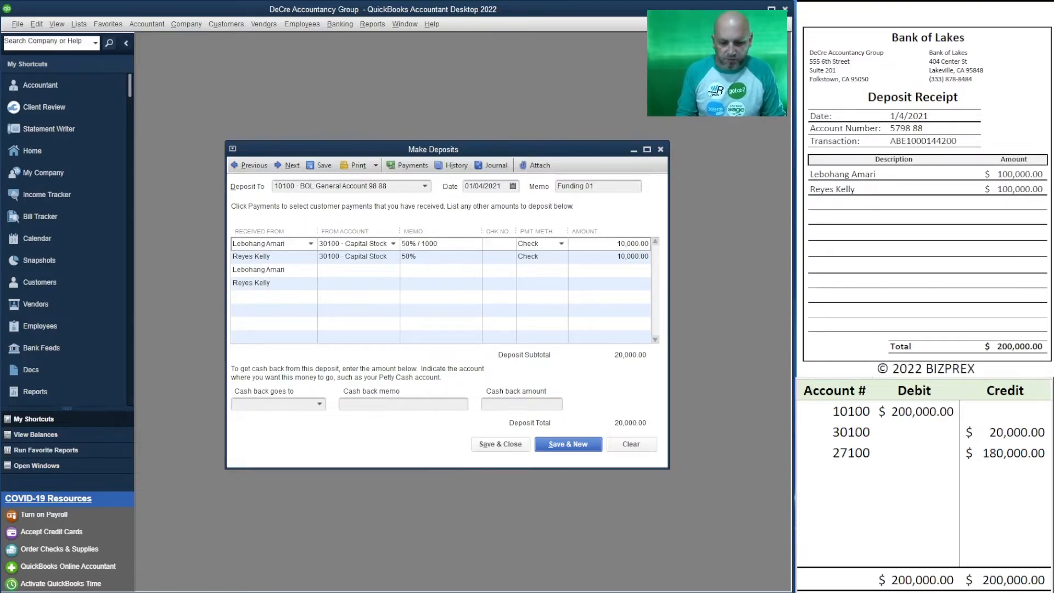
key("BackSpace")
key("BackSpace")
type(",000 shares")
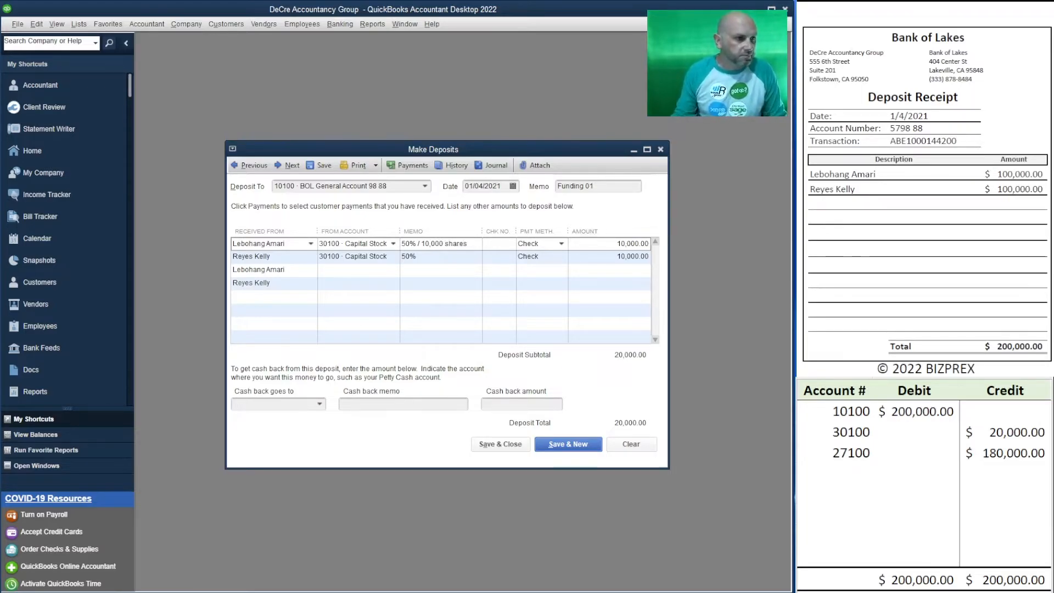
Step: Extend the second deposit line's memo to read "50% / 10,000 shares" as well
left_click(444, 257)
left_click(444, 257)
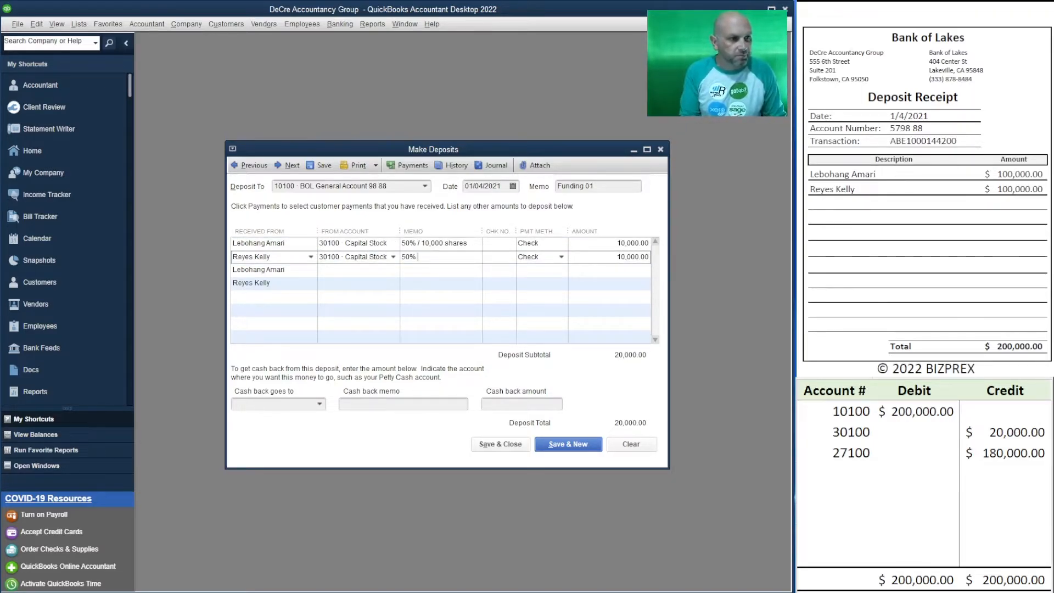
type("/ 10,")
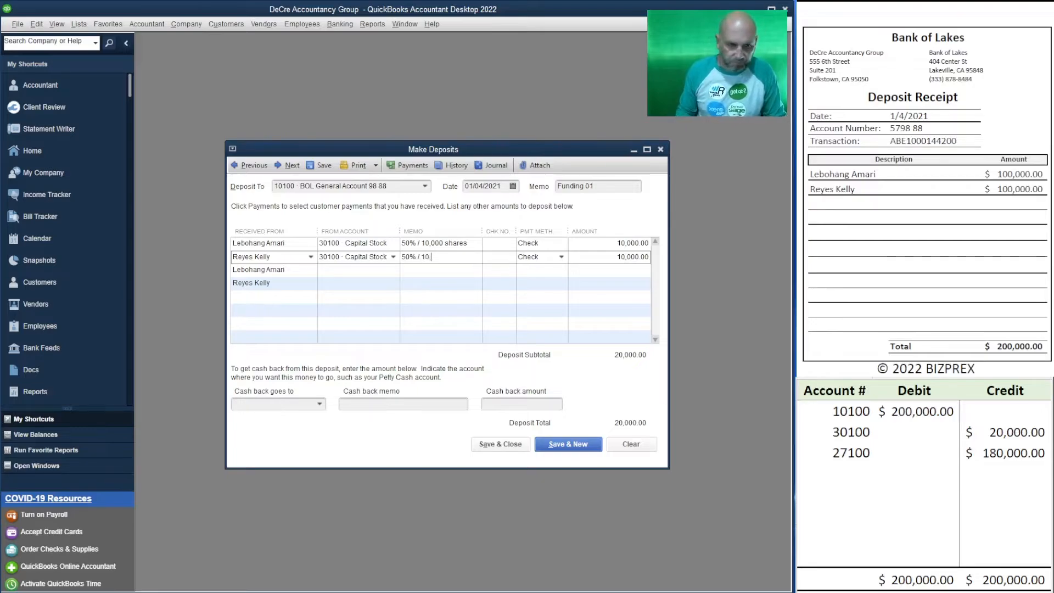
type("000 shares")
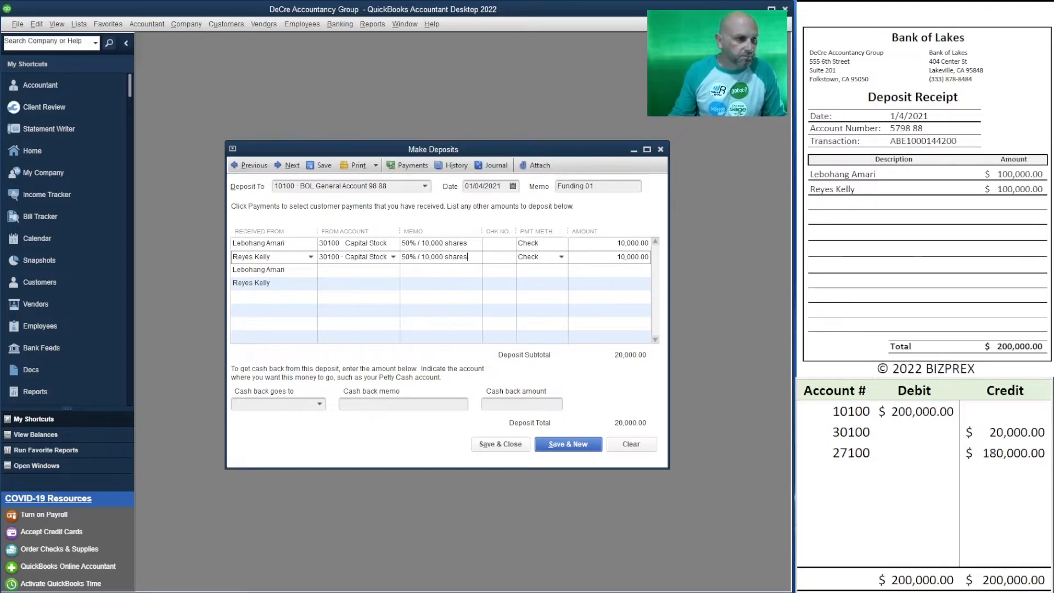
Step: Fill the third deposit line with account 27100 Loan from Shareholders, payment method Cash and amount 90,000, without a memo
left_click(331, 268)
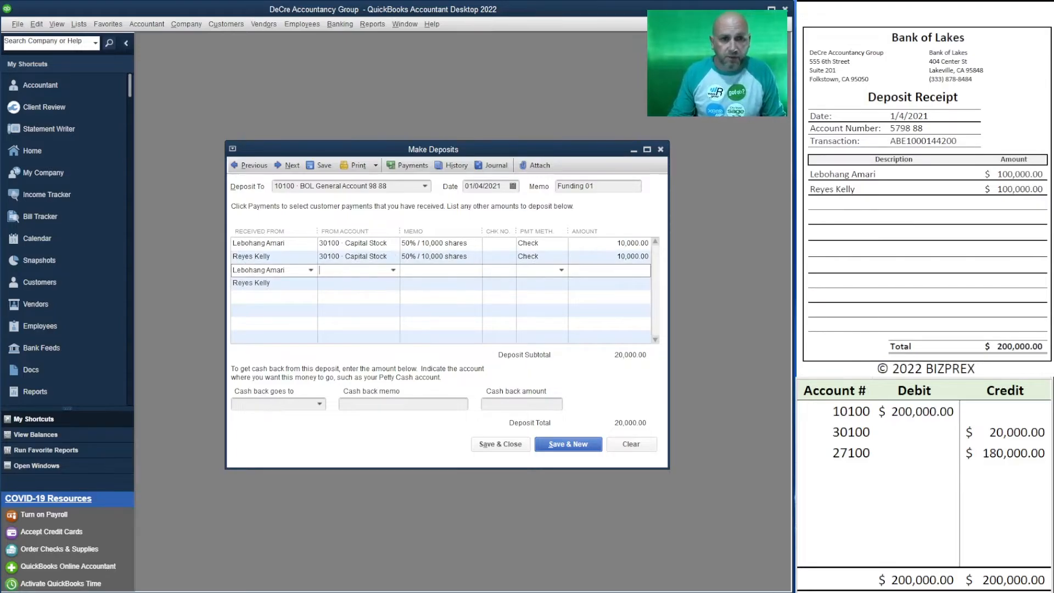
type("27")
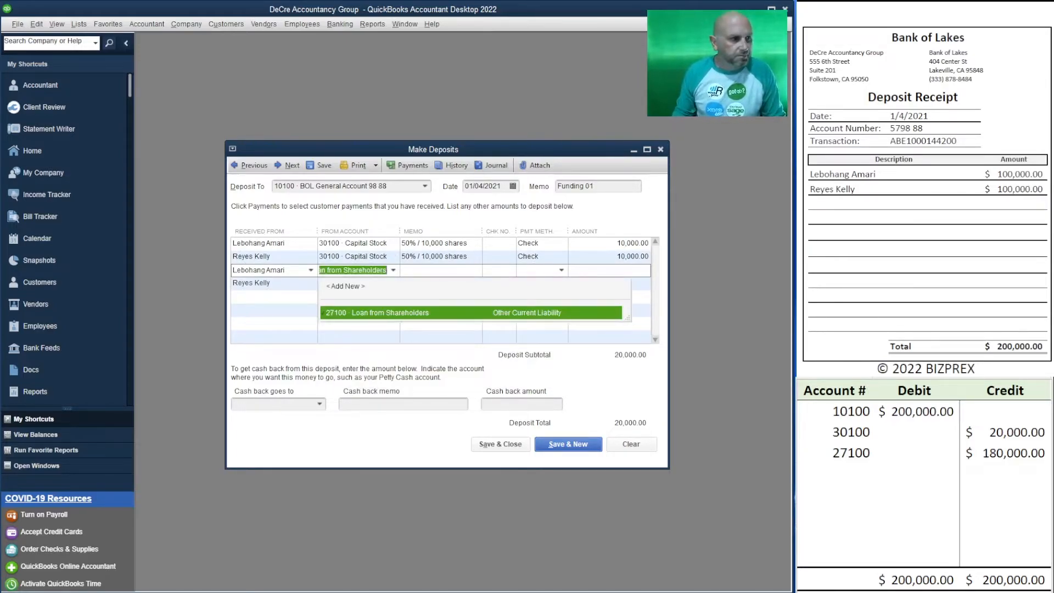
key("Tab")
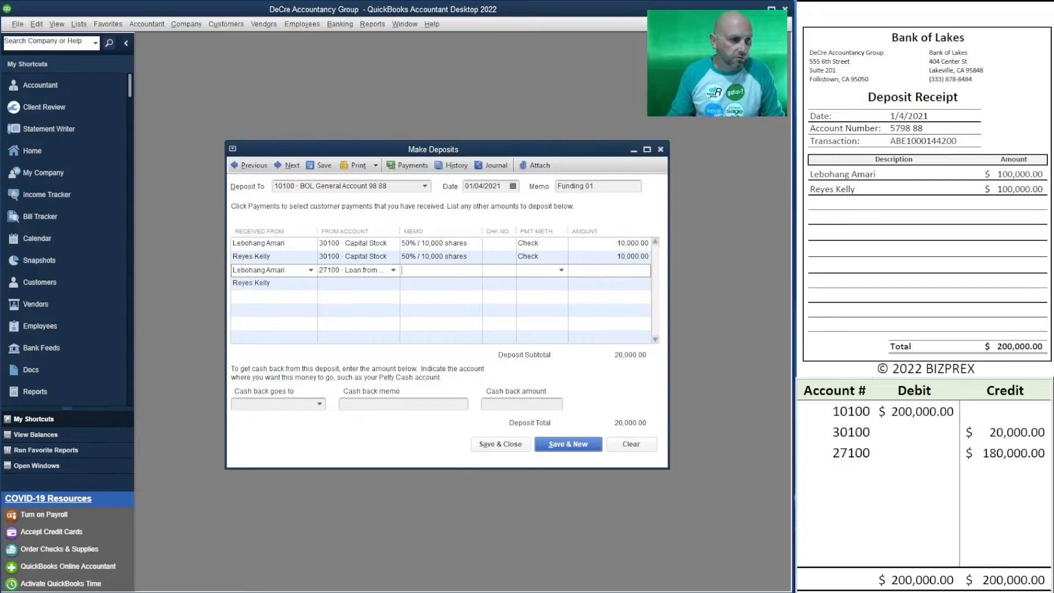
key("Tab")
type("c")
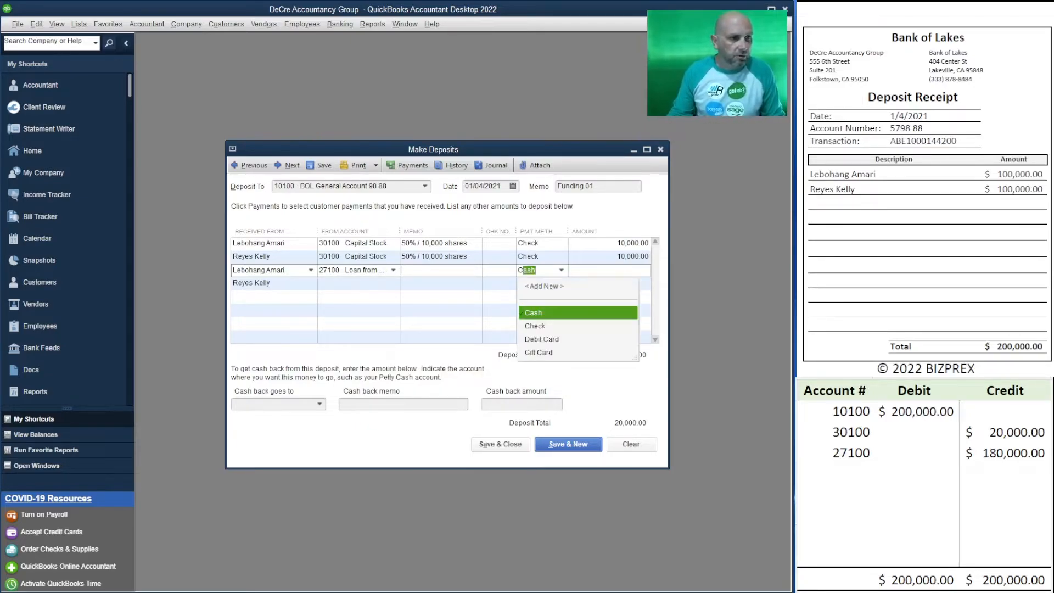
key("Tab")
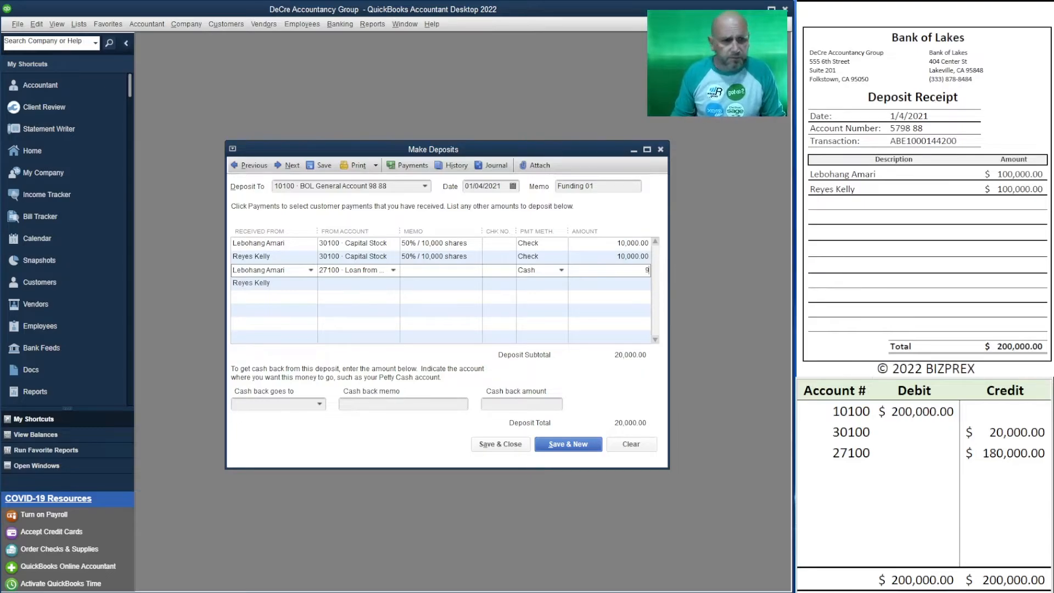
type("90,000")
key("Tab")
key("Tab")
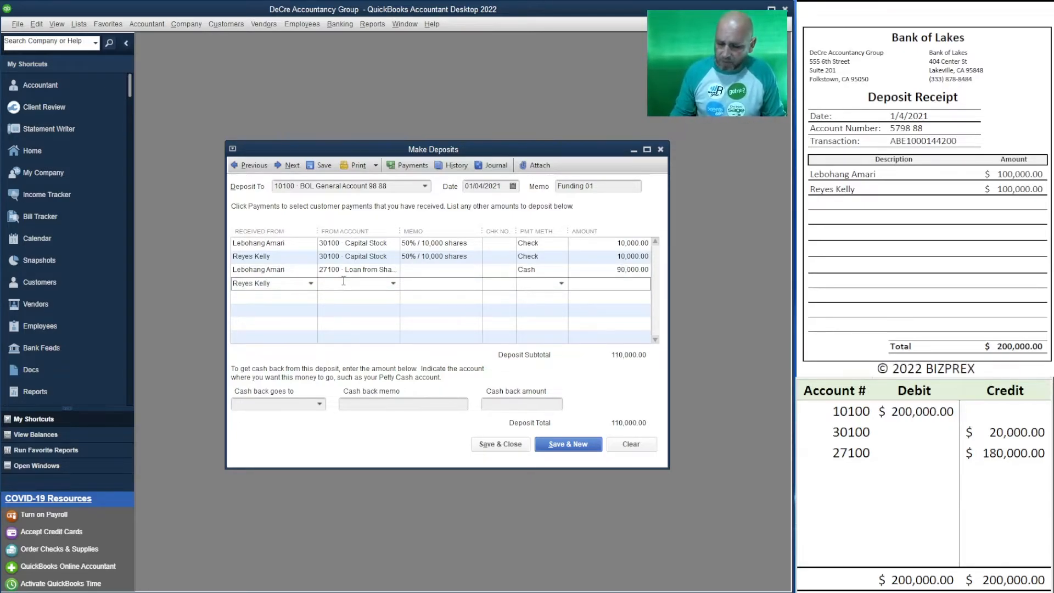
Step: Fill the fourth deposit line with account 27100 Loan from Shareholders, payment method Cash and amount 90,000, and save and close the deposit despite its past date
type("27")
key("Tab")
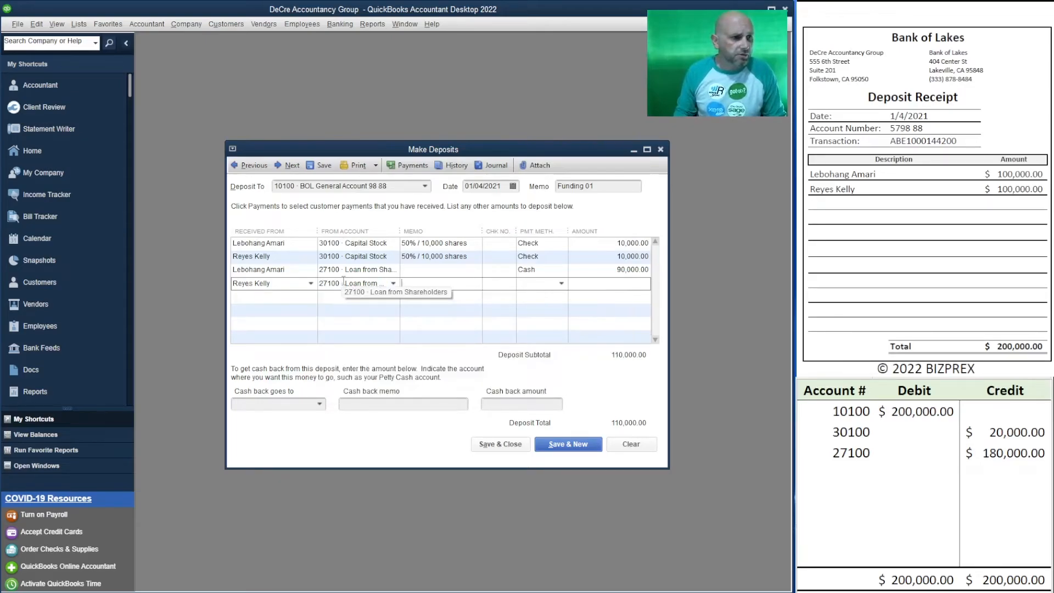
key("Tab")
key("Tab")
type("c")
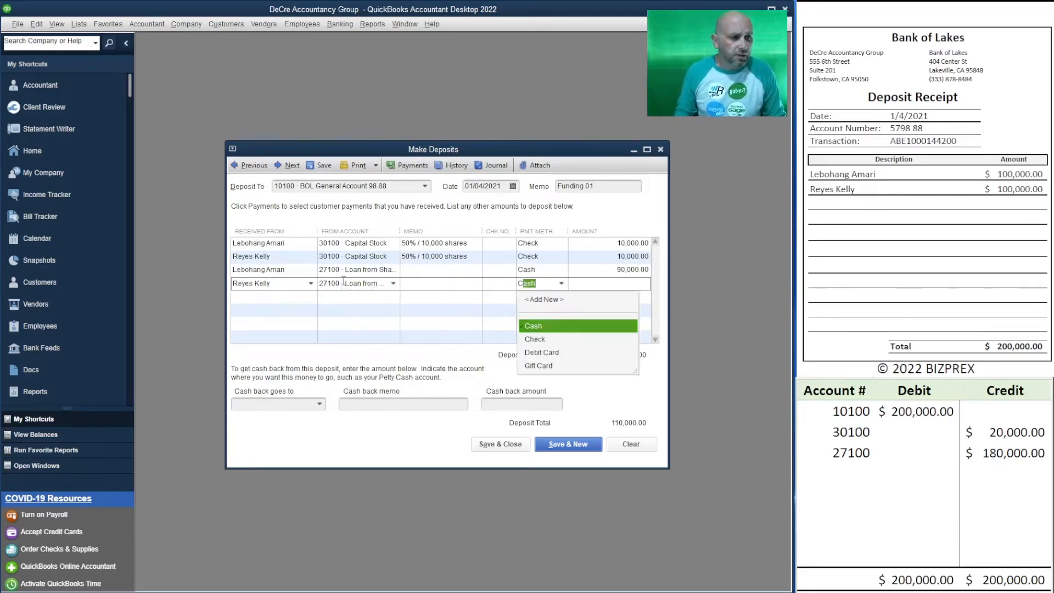
key("Tab")
type("90,000")
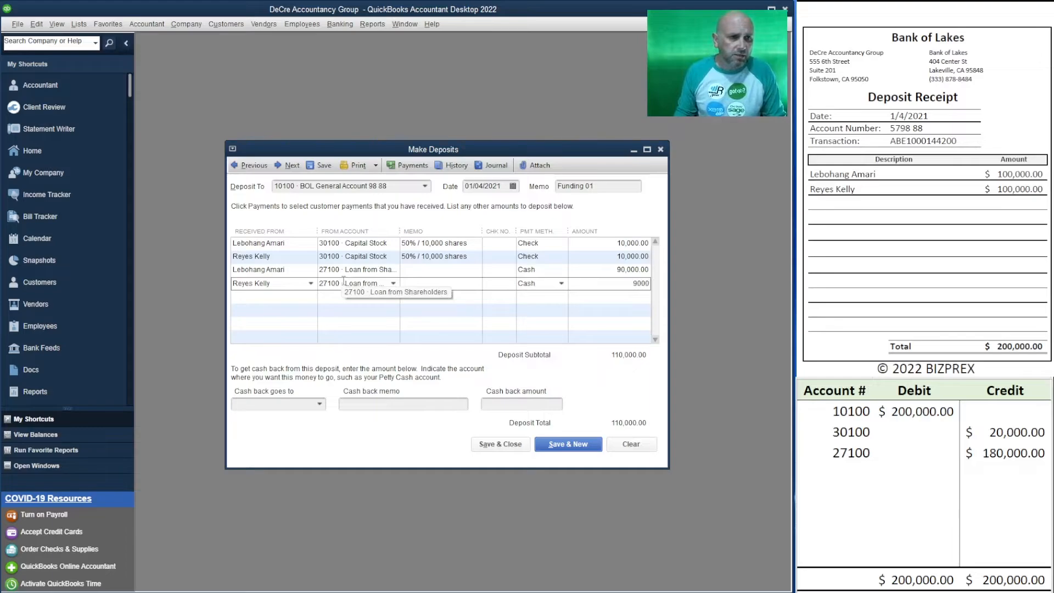
key("Tab")
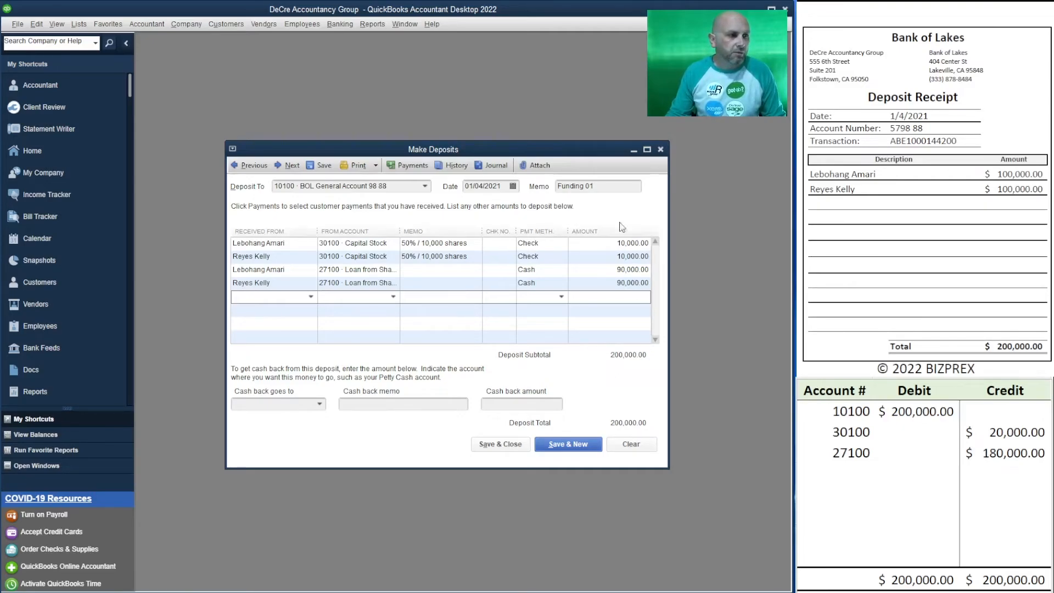
left_click(500, 446)
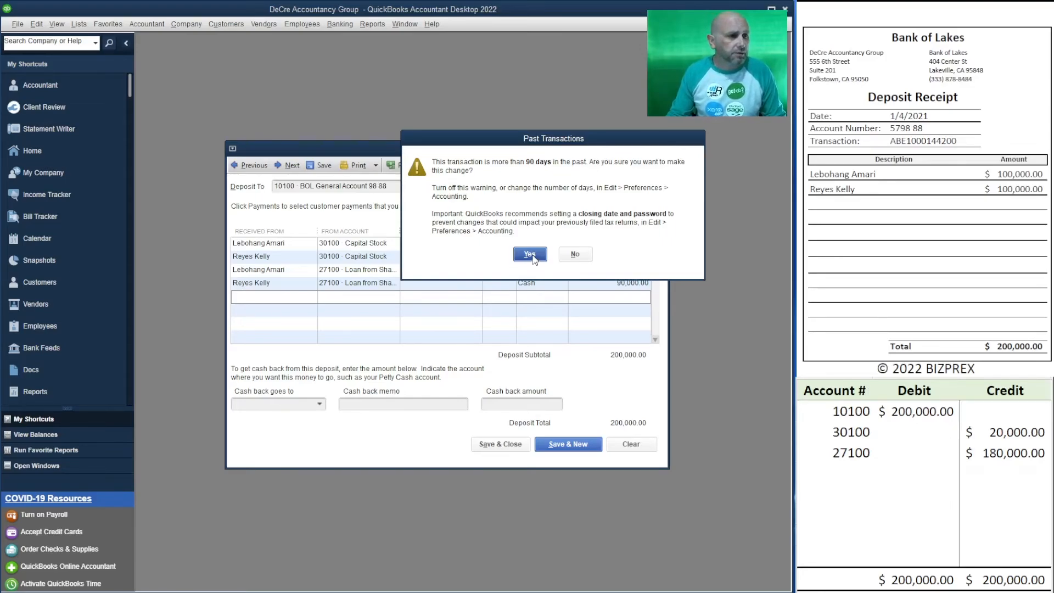
left_click(530, 255)
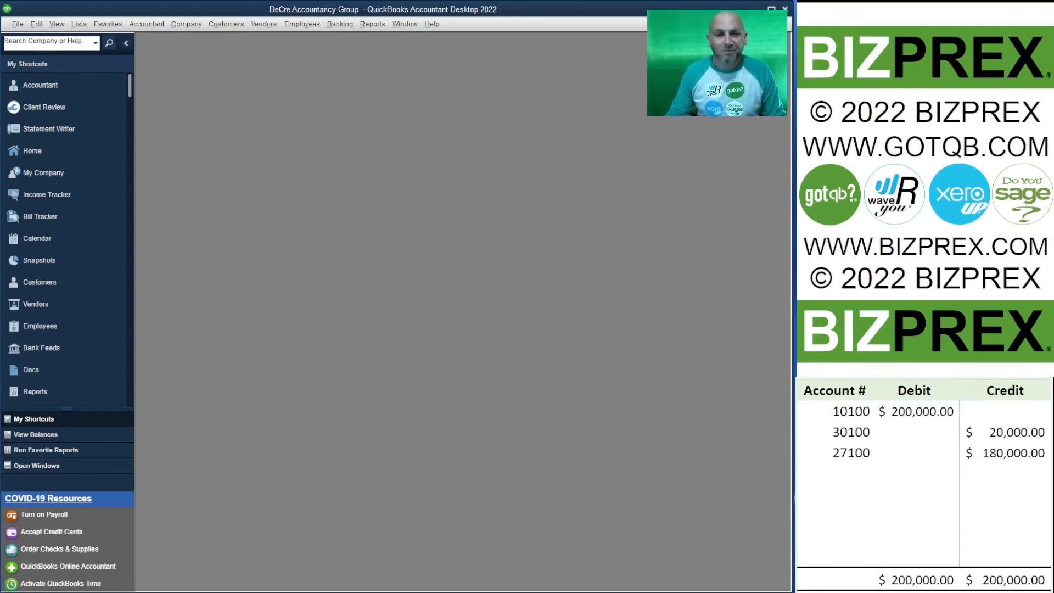
Step: Clear the three account lines with their debit and credit amounts from the journal worksheet
left_click_drag(1010, 455, 844, 422)
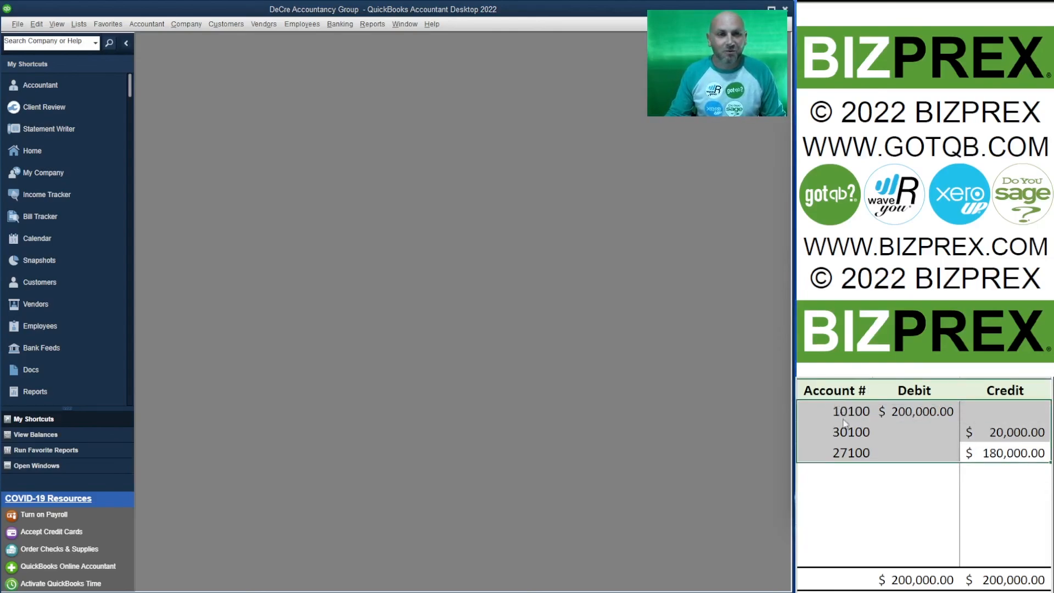
key("Delete")
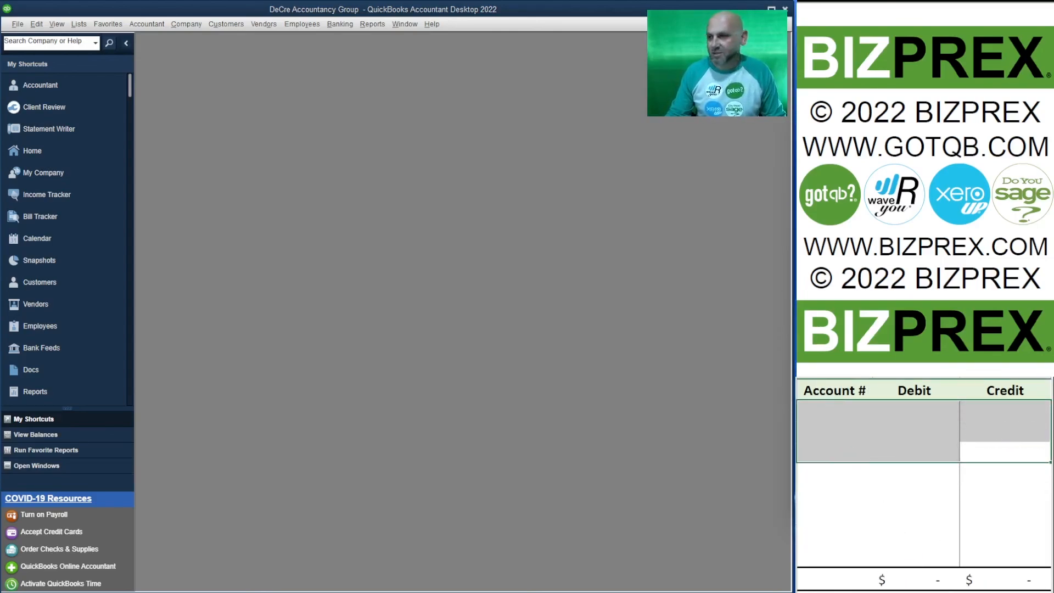